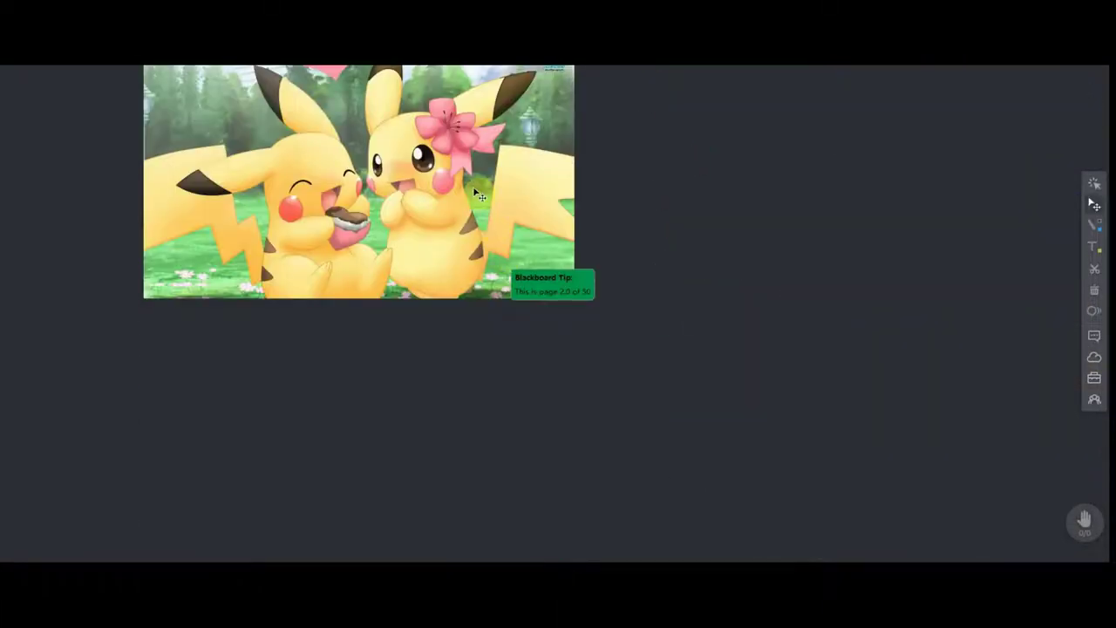
# Step: Drag the Pikachu picture to the board's top-left and enlarge it to fill most of the board
pyautogui.moveTo(477, 195); pyautogui.dragTo(330, 191)
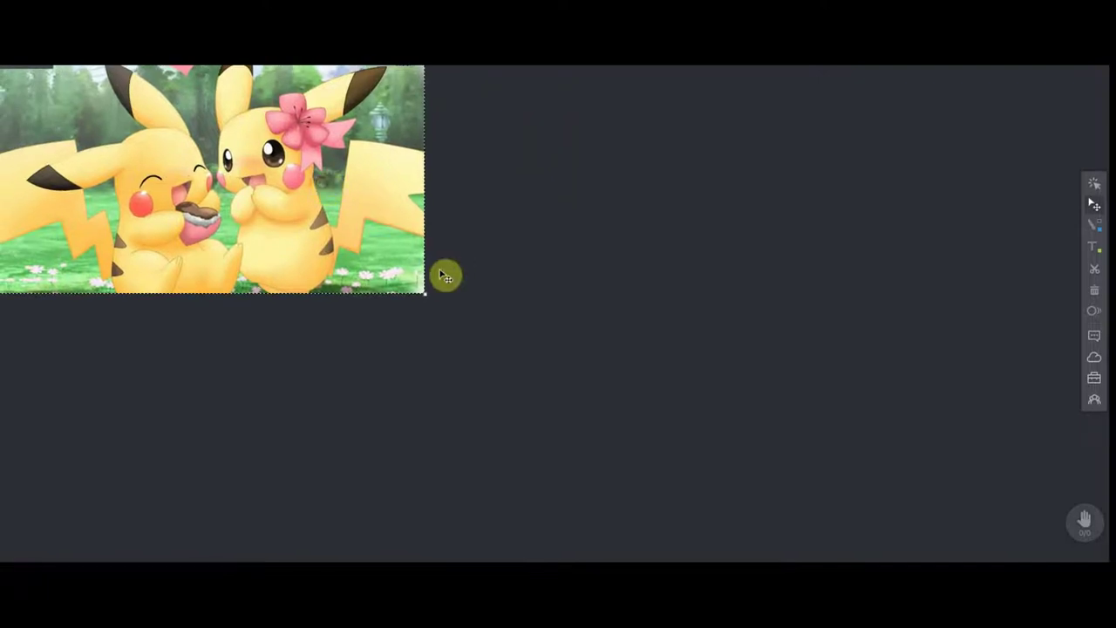
pyautogui.moveTo(424, 293)
pyautogui.mouseDown()
pyautogui.moveTo(885, 425)
pyautogui.moveTo(942, 405)
pyautogui.mouseUp()
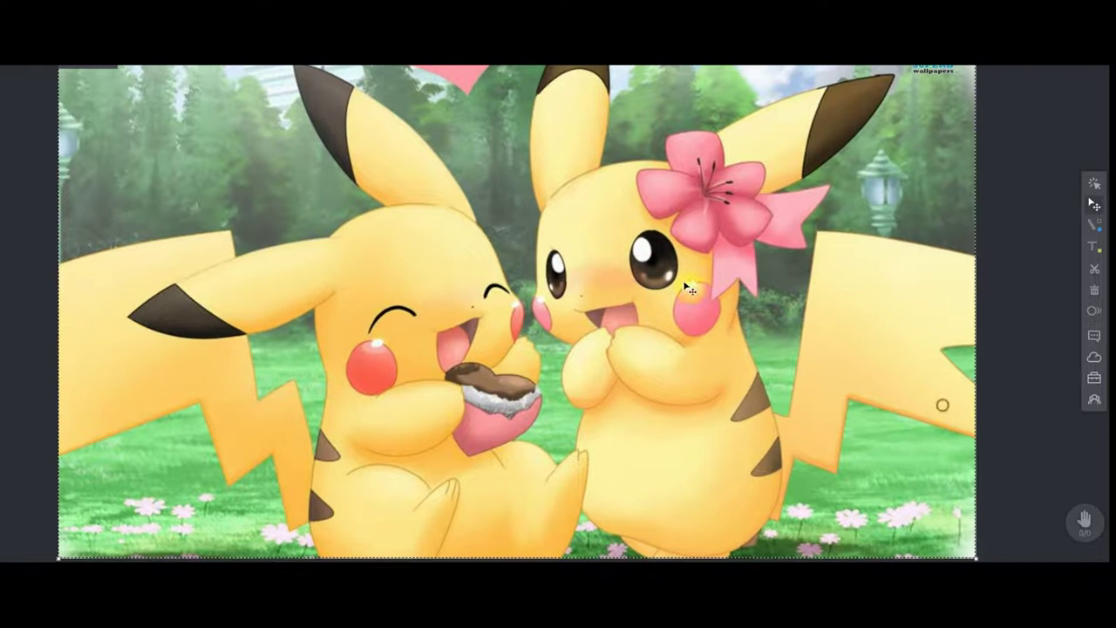
pyautogui.click(1028, 199)
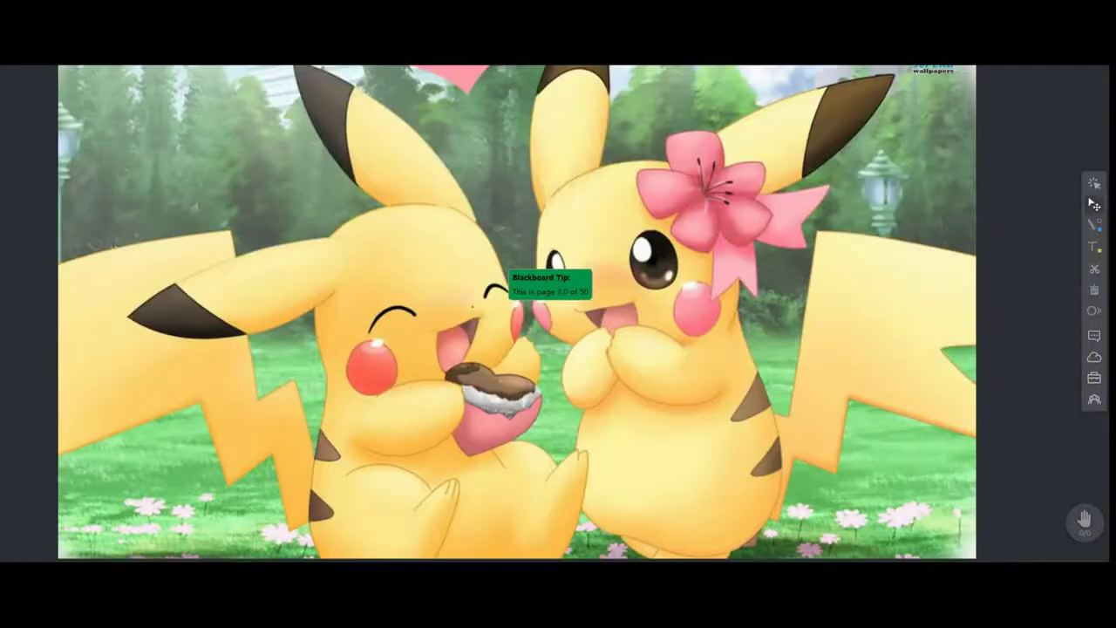
pyautogui.click(1095, 378)
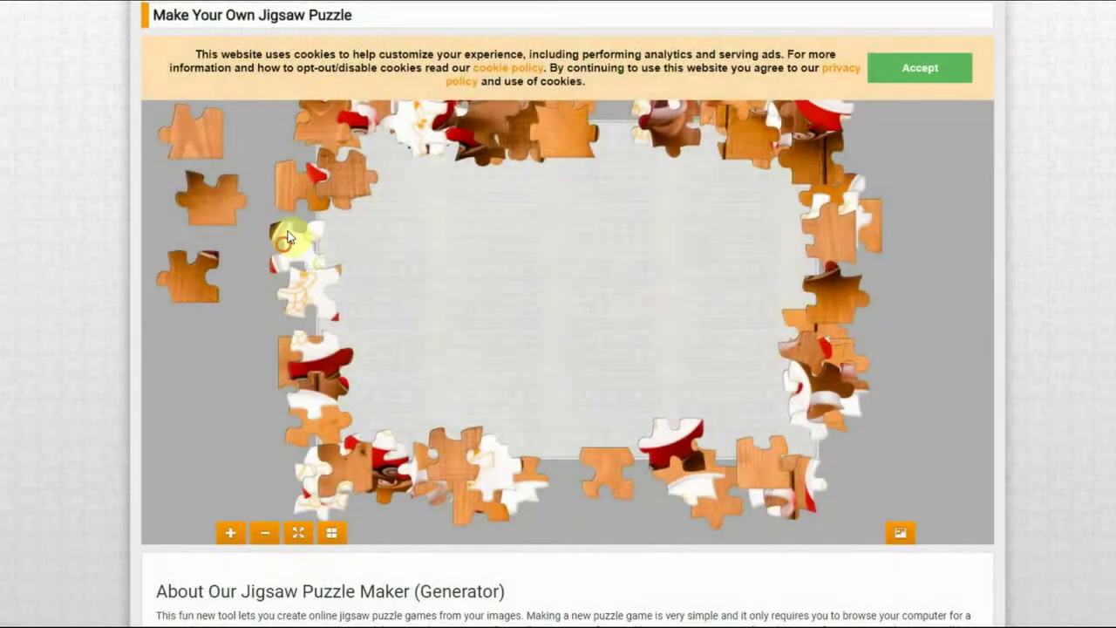
# Step: Gather seven loose pieces into the left tray and copy a 209x555 screenshot of it
pyautogui.moveTo(287, 237); pyautogui.dragTo(259, 135)
pyautogui.moveTo(311, 197); pyautogui.dragTo(211, 320)
pyautogui.moveTo(307, 286); pyautogui.dragTo(270, 279)
pyautogui.moveTo(301, 365)
pyautogui.mouseDown()
pyautogui.moveTo(159, 444)
pyautogui.moveTo(211, 409)
pyautogui.mouseUp()
pyautogui.moveTo(250, 336); pyautogui.dragTo(287, 424)
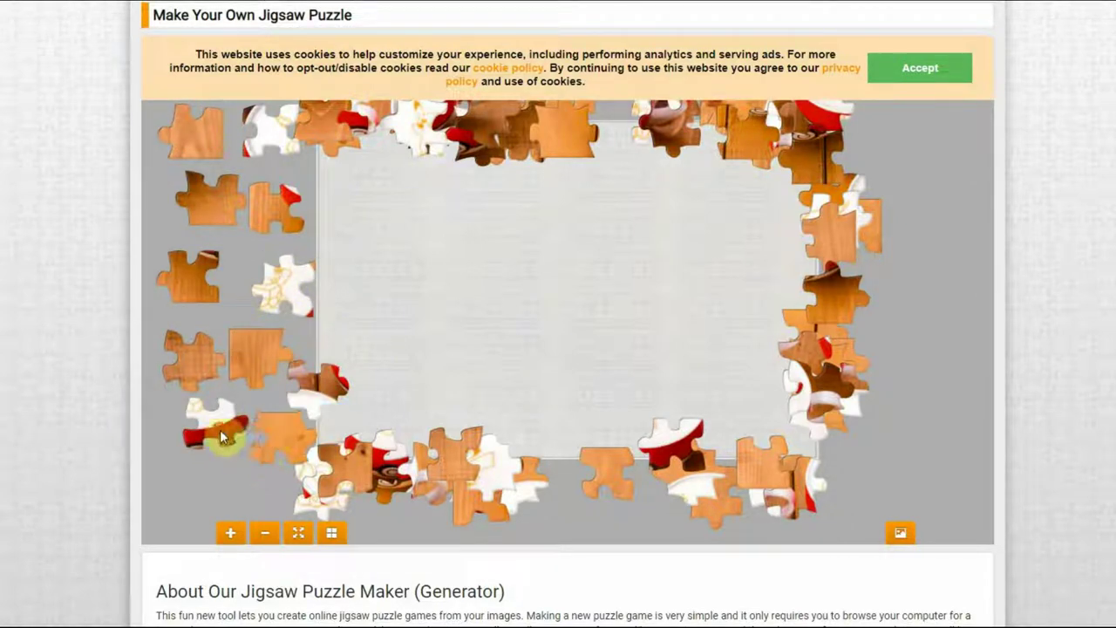
pyautogui.moveTo(220, 429); pyautogui.dragTo(207, 429)
pyautogui.moveTo(301, 390); pyautogui.dragTo(206, 490)
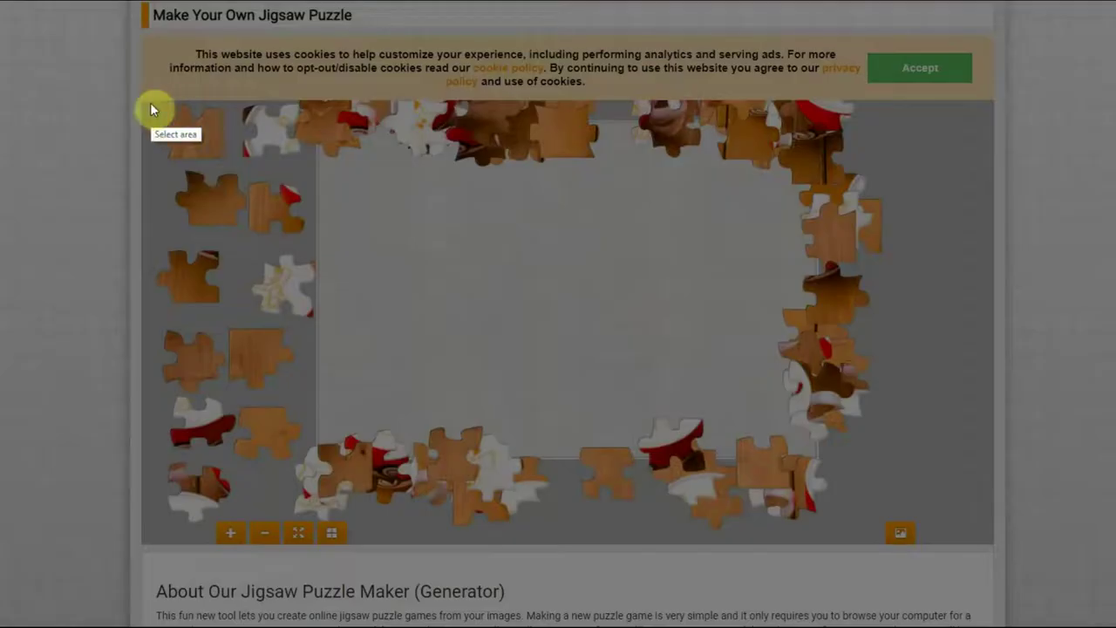
pyautogui.moveTo(150, 102); pyautogui.dragTo(305, 517)
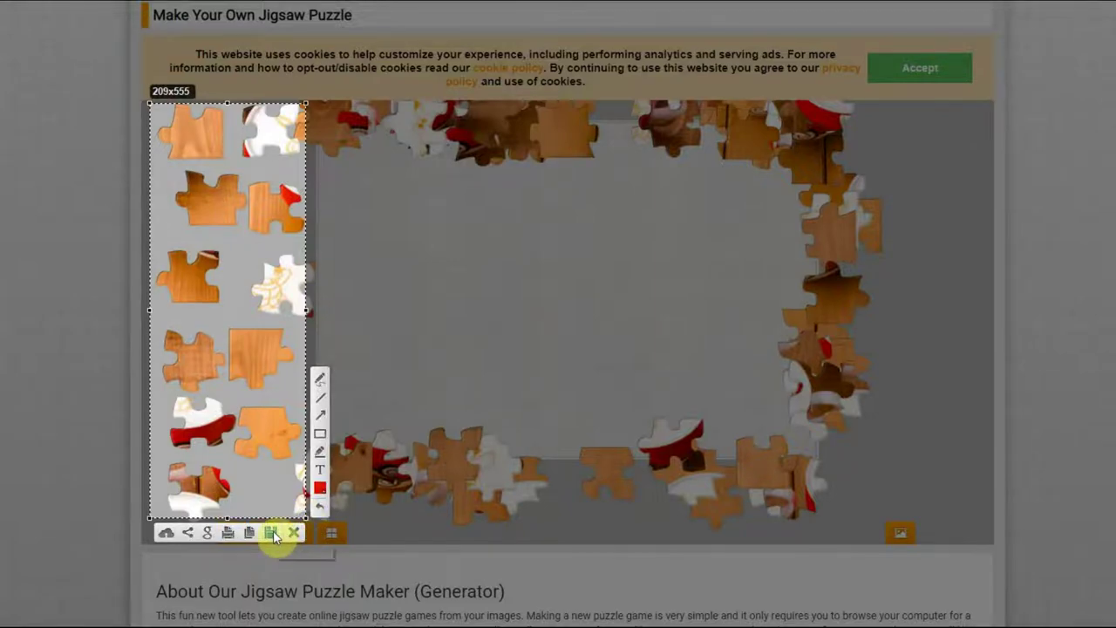
pyautogui.click(271, 533)
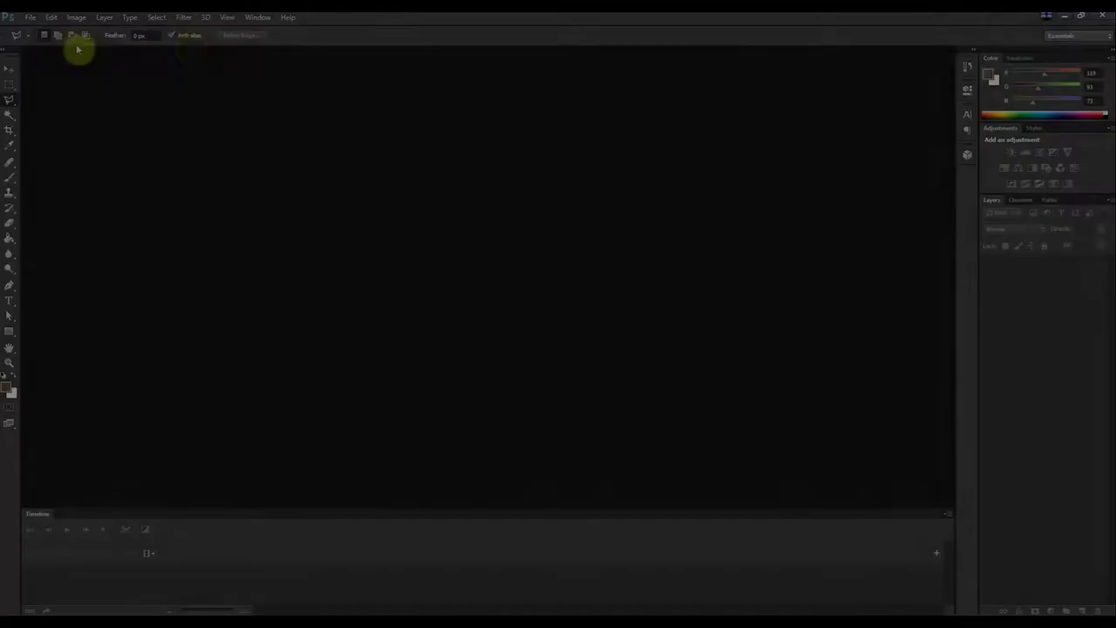
# Step: Open Screenshot_2.png, the column of four jigsaw pieces, from the puzzle folder
pyautogui.click(30, 18)
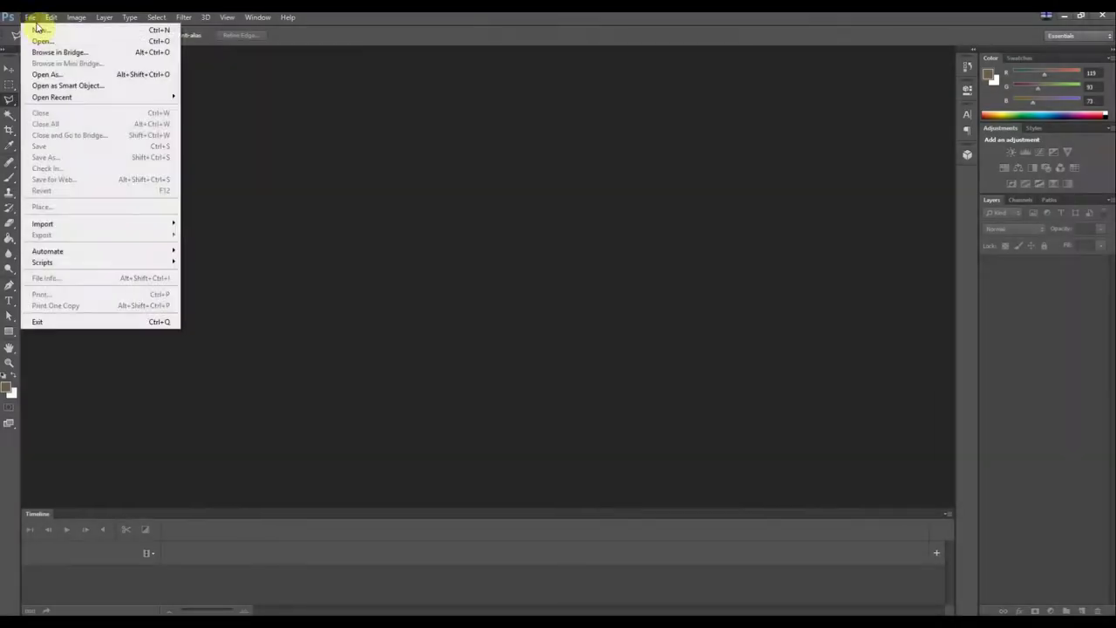
pyautogui.click(79, 43)
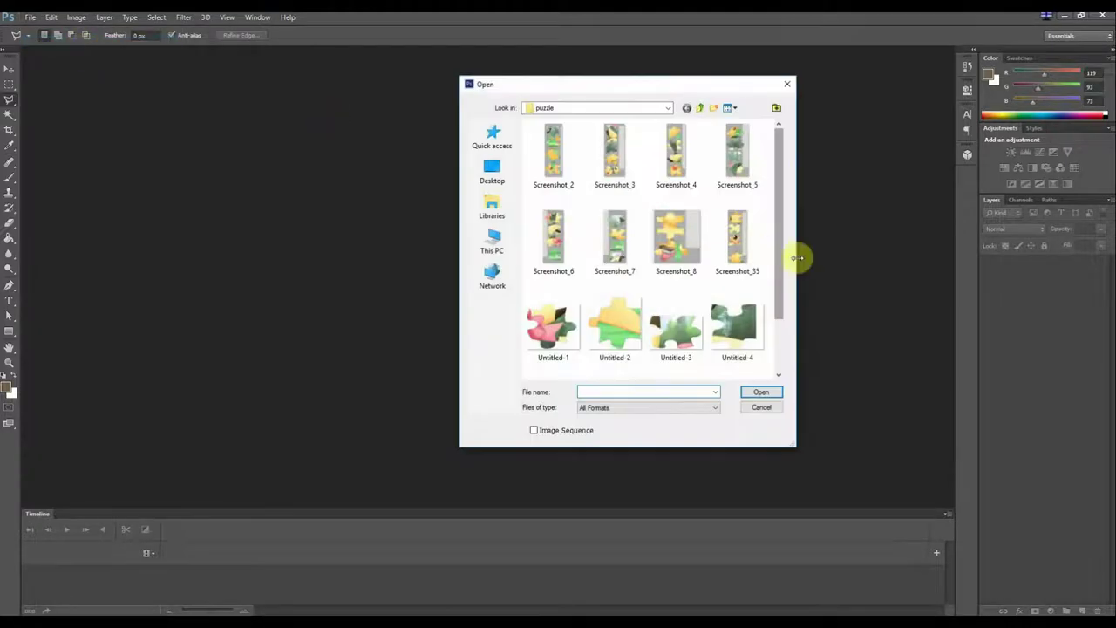
pyautogui.moveTo(781, 271); pyautogui.dragTo(788, 356)
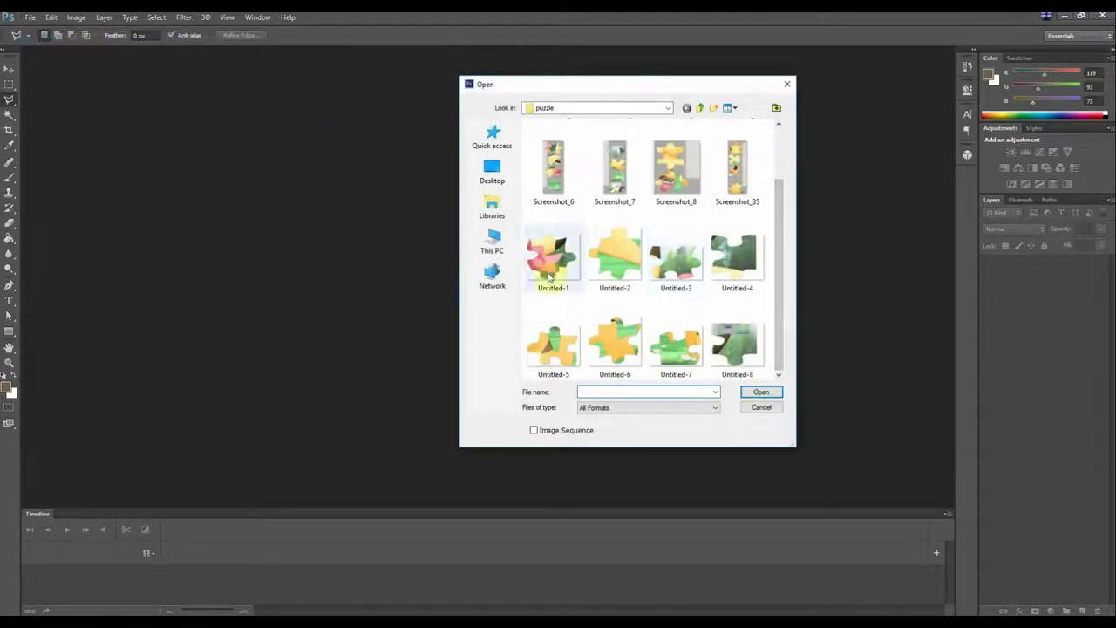
pyautogui.moveTo(782, 274); pyautogui.dragTo(783, 182)
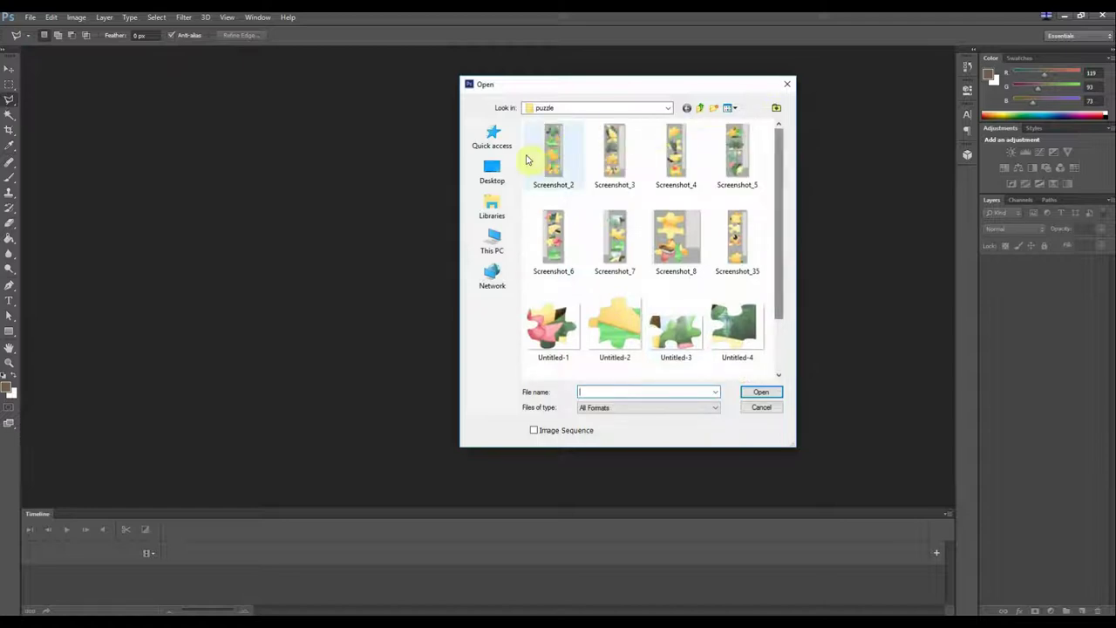
pyautogui.click(559, 165)
pyautogui.click(771, 394)
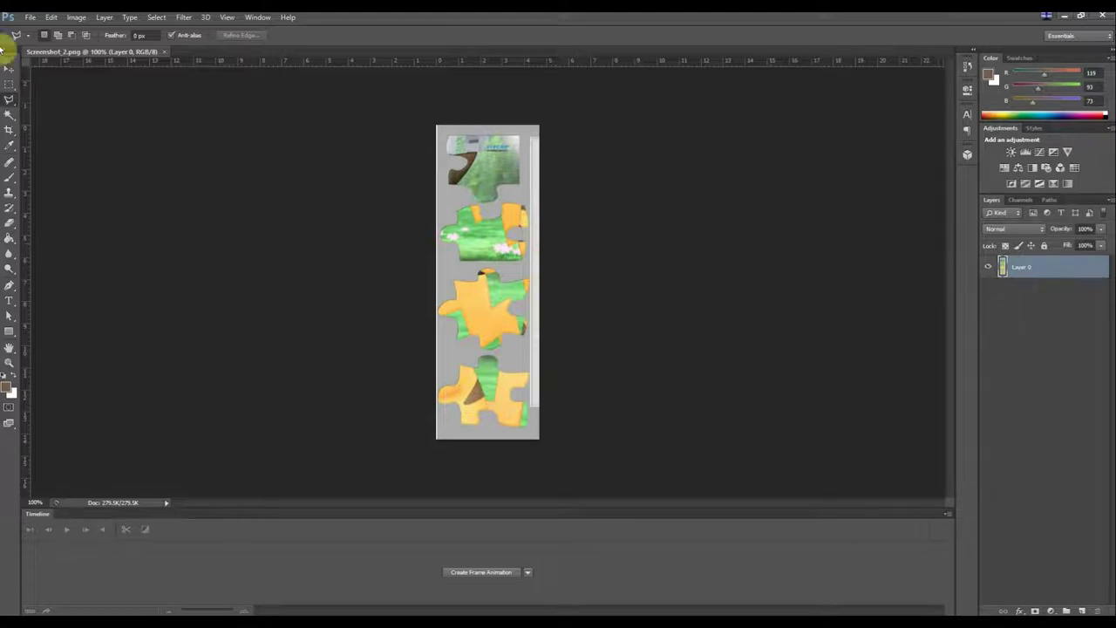
# Step: Duplicate Layer 0 as Layer 0 copy and hide the original Layer 0
pyautogui.rightClick(1075, 267)
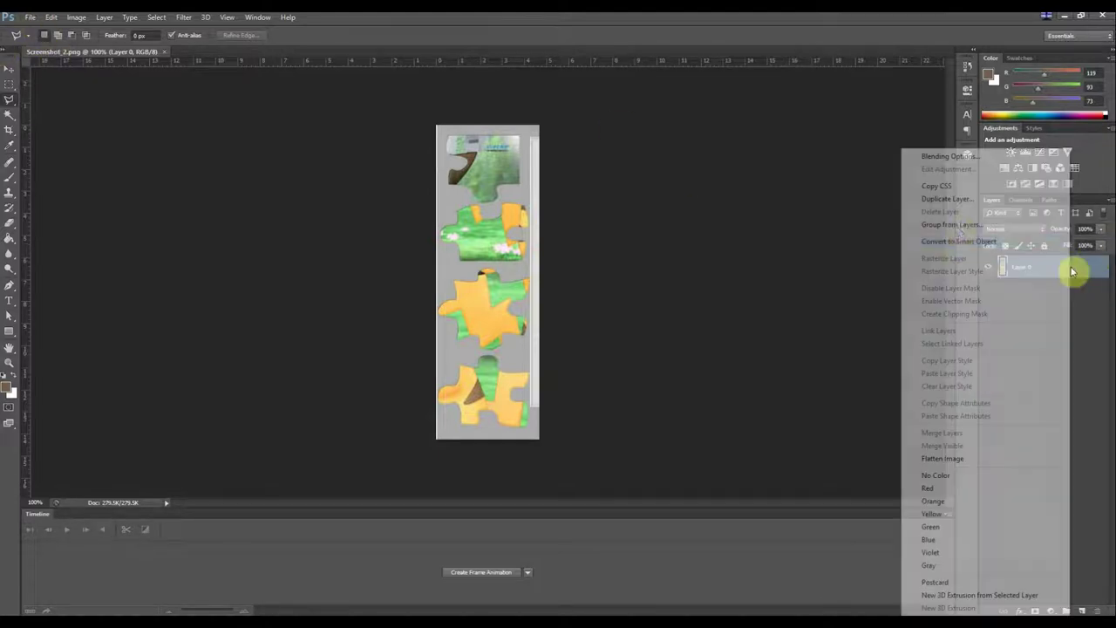
pyautogui.click(956, 198)
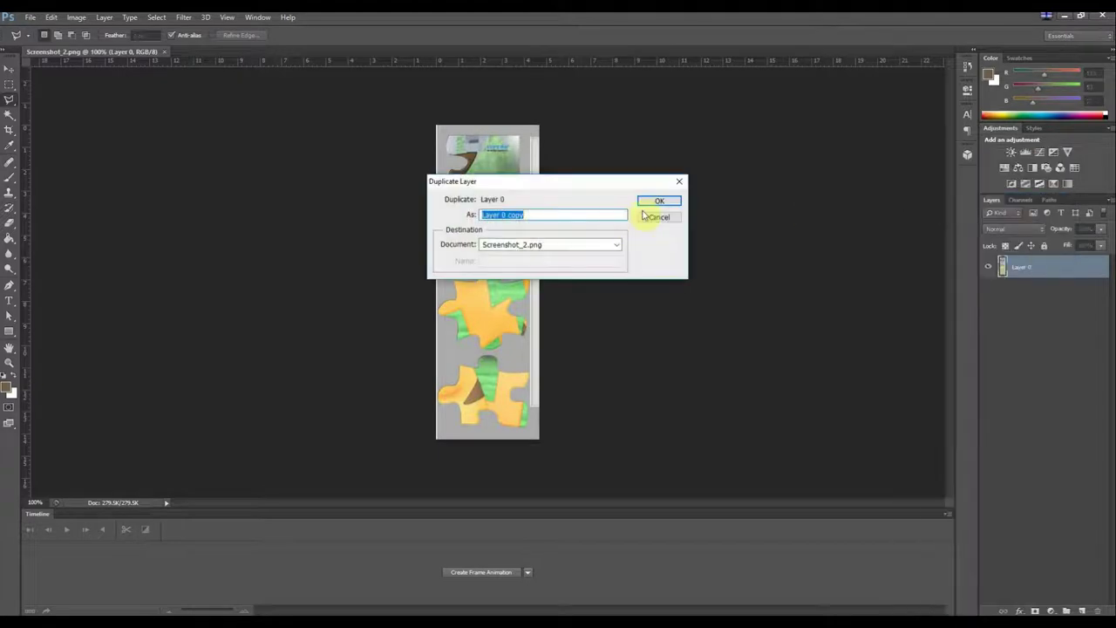
pyautogui.click(671, 201)
pyautogui.click(989, 291)
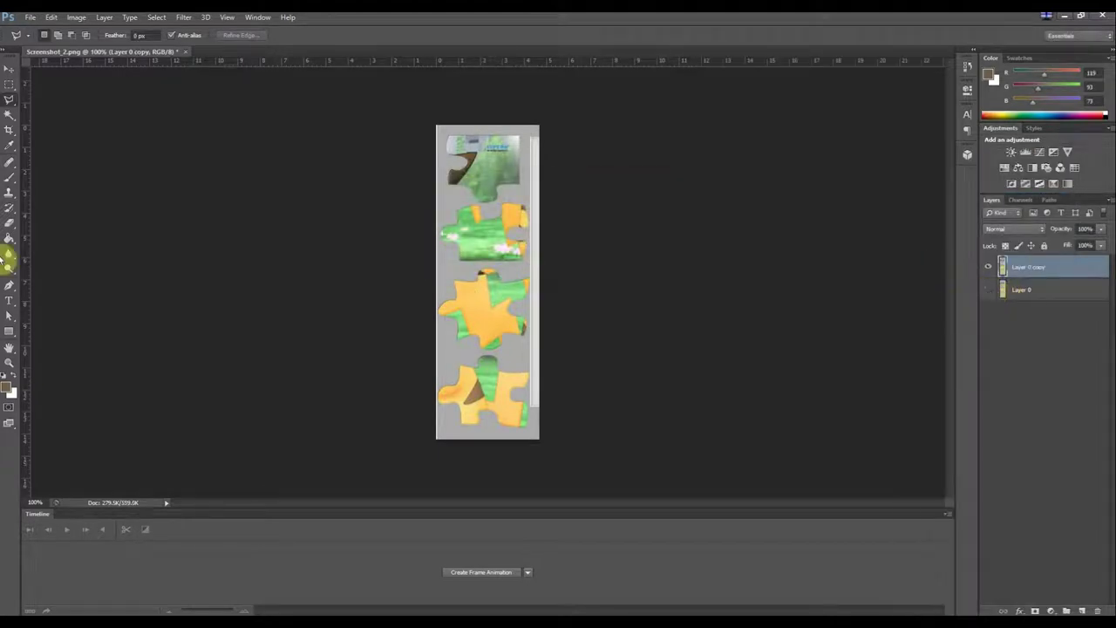
# Step: Magic Wand the grey strip, cut it onto Layer 1, and hide Layer 1
pyautogui.click(9, 114)
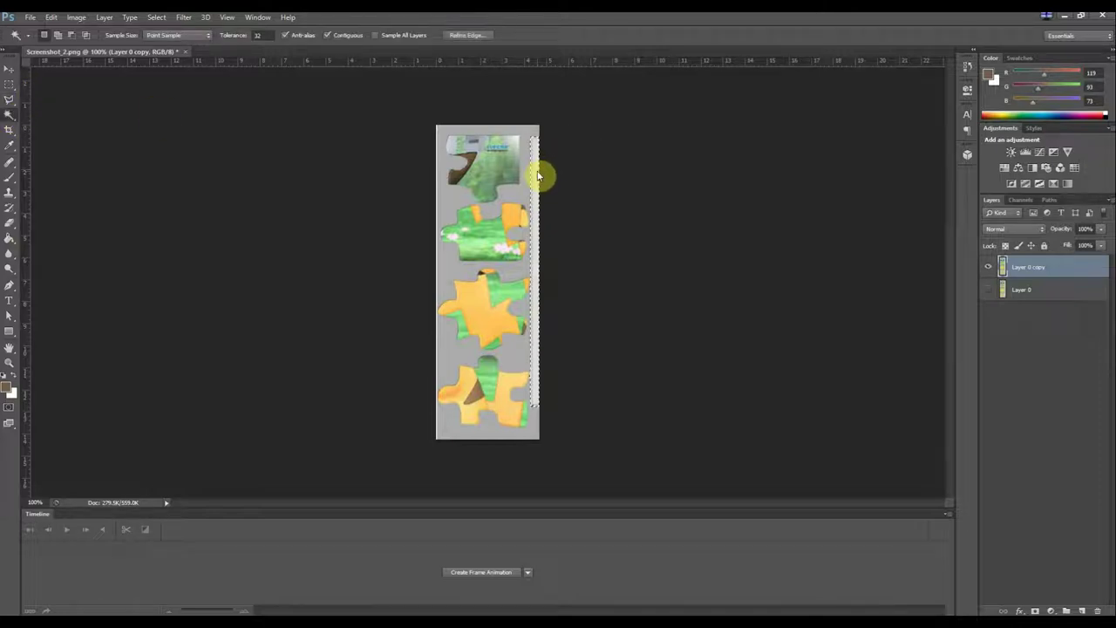
pyautogui.rightClick(538, 176)
pyautogui.click(637, 449)
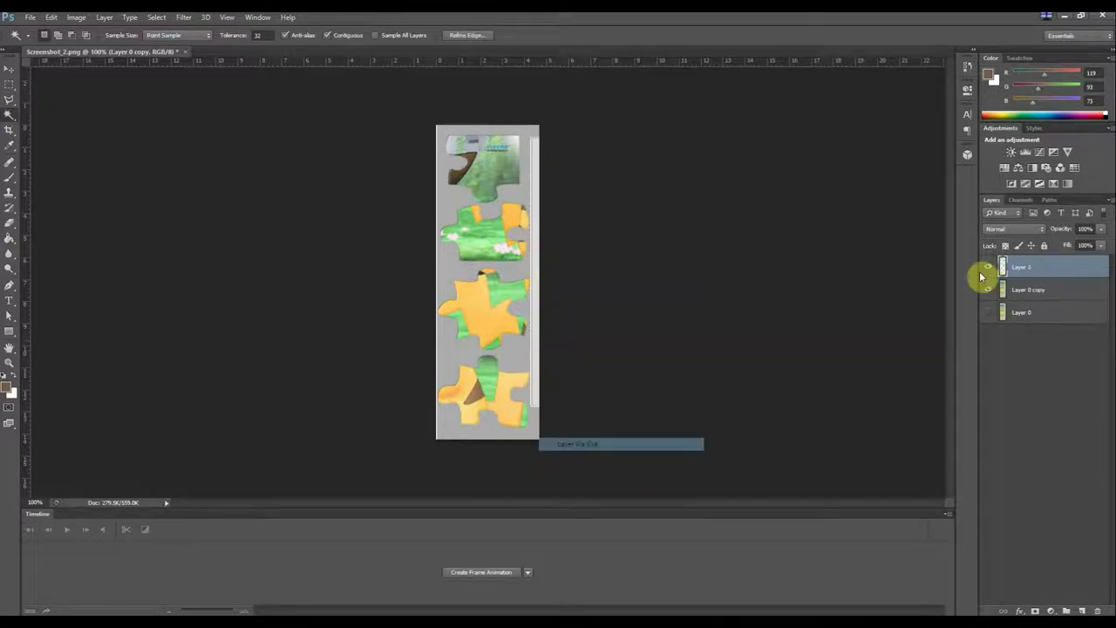
pyautogui.click(988, 266)
pyautogui.click(1024, 289)
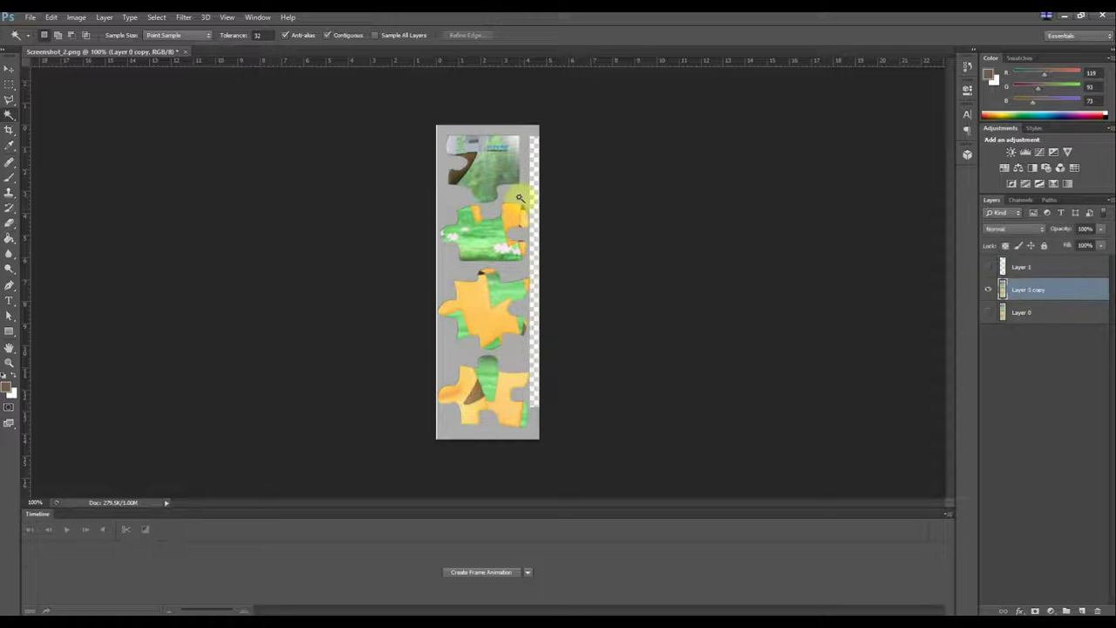
# Step: Select the grey background around the pieces, cut it onto Layer 2, and hide it
pyautogui.click(391, 149)
pyautogui.click(546, 142)
pyautogui.rightClick(10, 115)
pyautogui.click(52, 115)
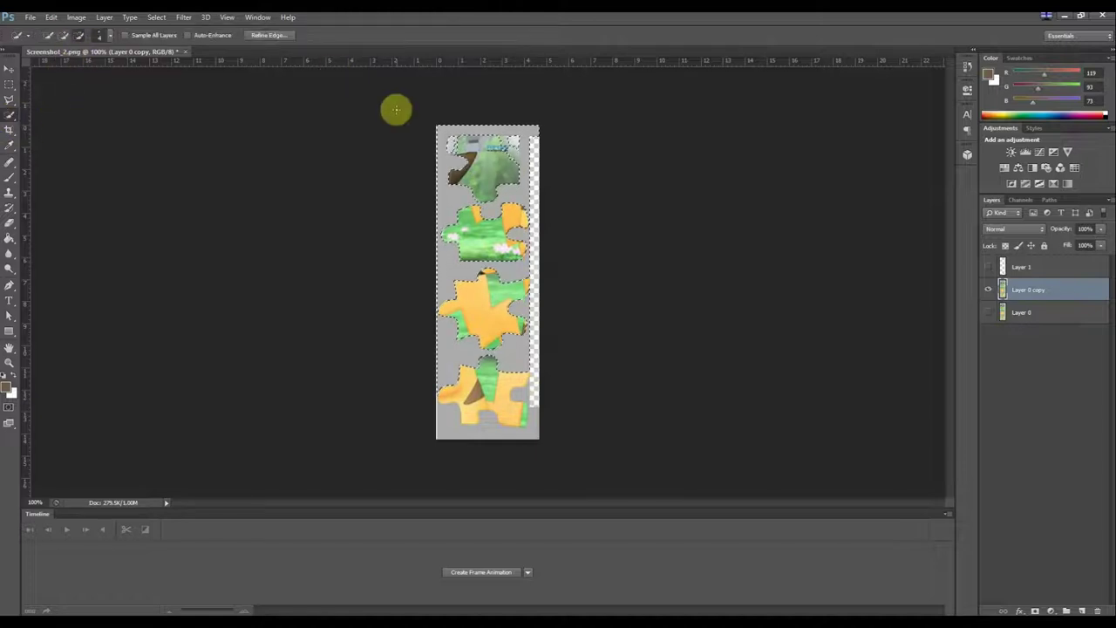
pyautogui.moveTo(453, 143)
pyautogui.mouseDown()
pyautogui.moveTo(507, 141)
pyautogui.moveTo(508, 155)
pyautogui.mouseUp()
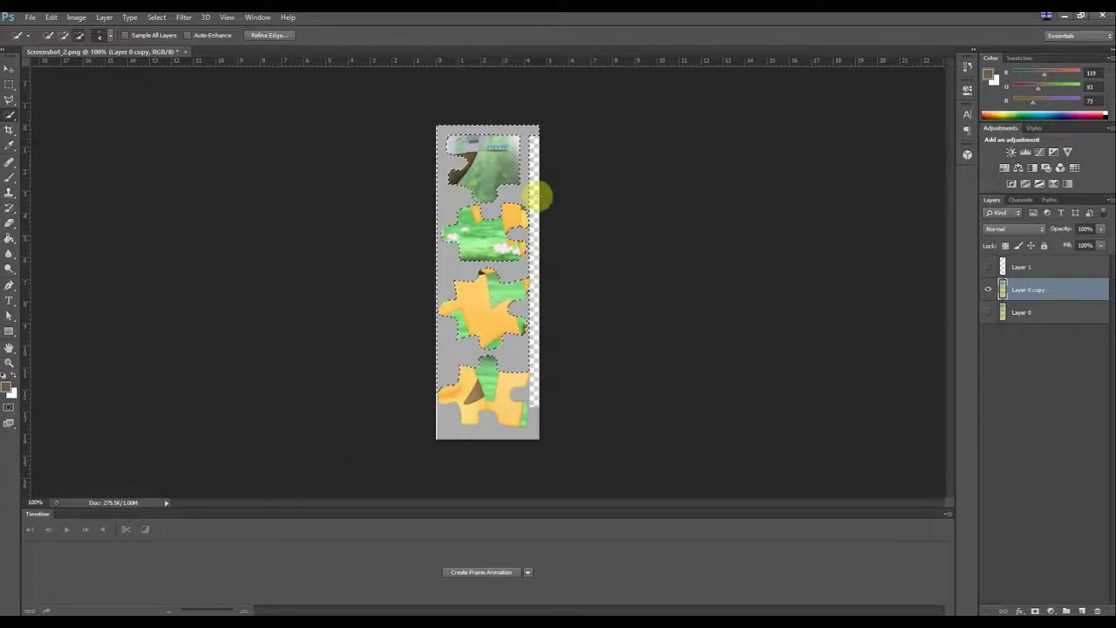
pyautogui.rightClick(523, 199)
pyautogui.click(593, 304)
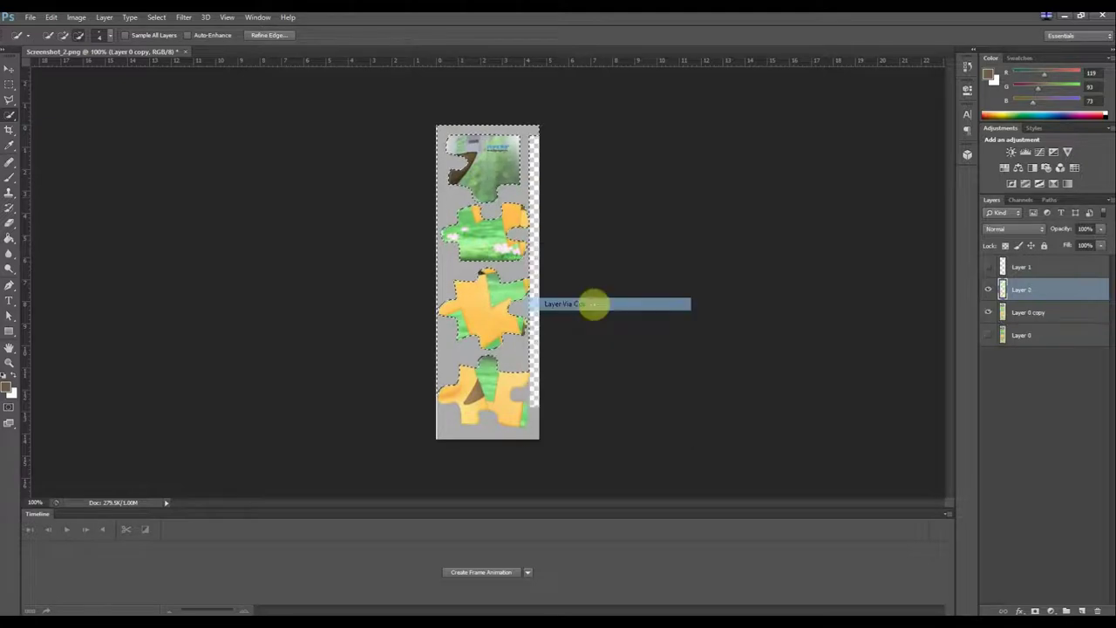
pyautogui.click(989, 289)
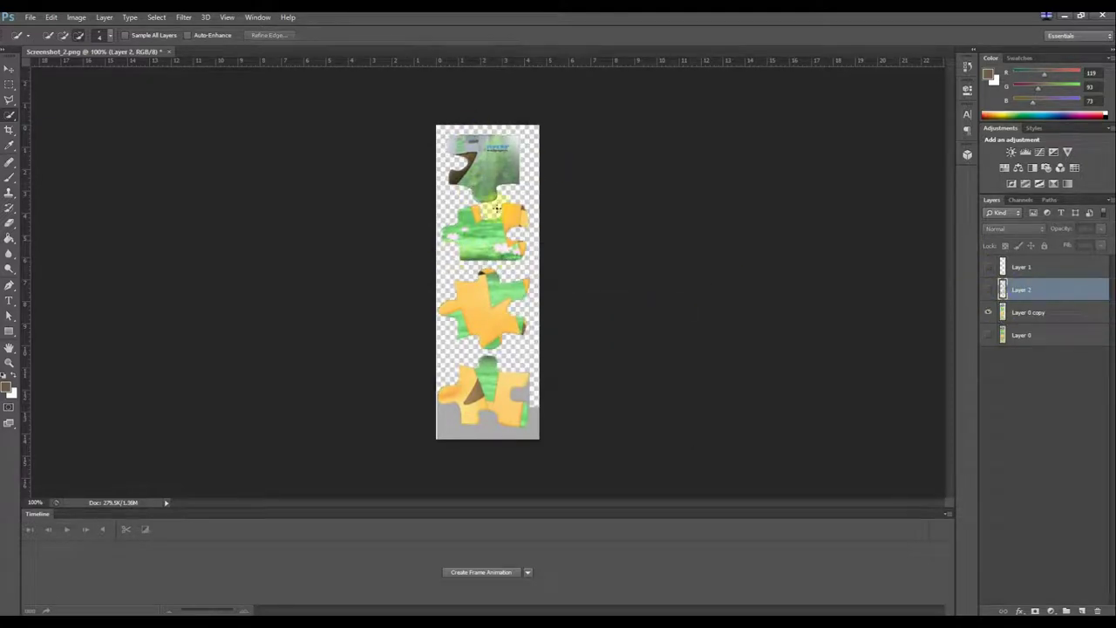
pyautogui.click(30, 16)
# Step: Open Screenshot_3.png from the puzzle folder
pyautogui.click(41, 40)
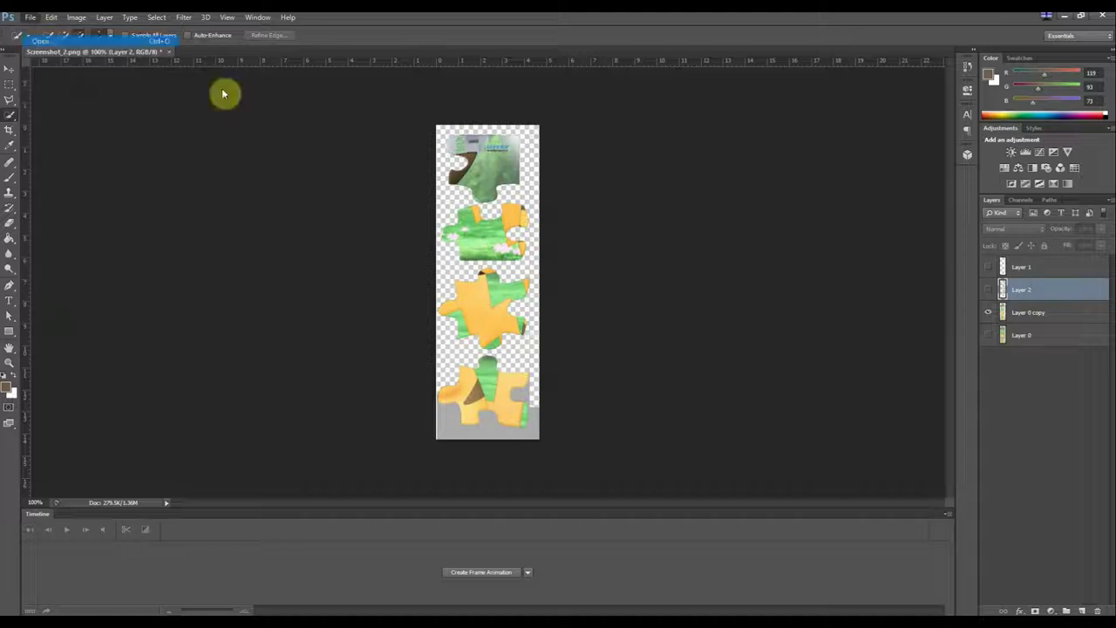
pyautogui.click(558, 156)
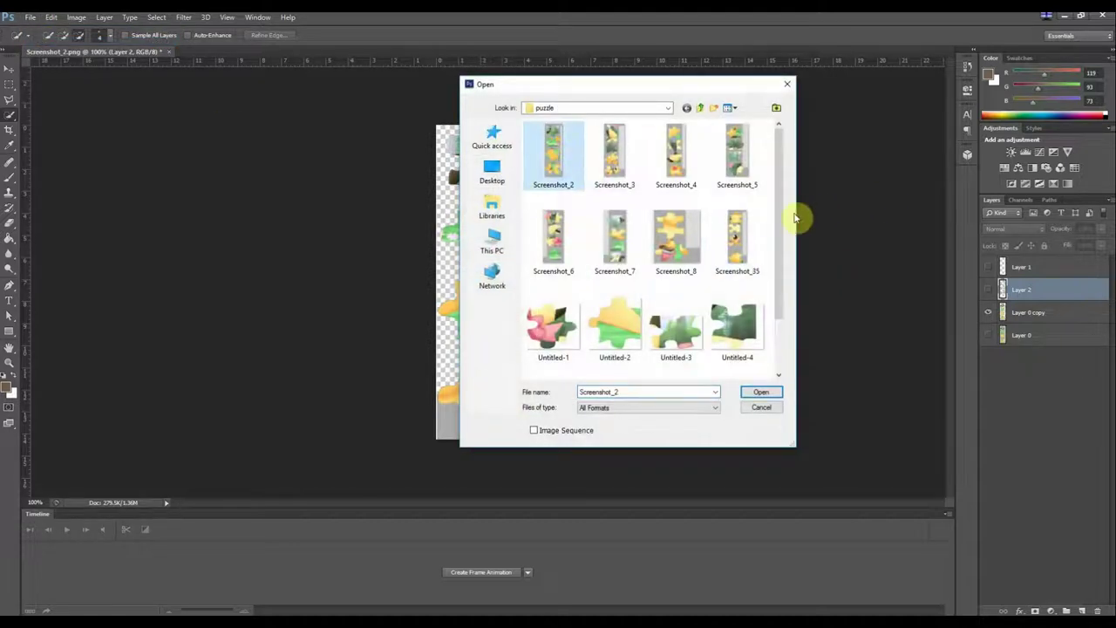
pyautogui.scroll(-2, 789, 262)
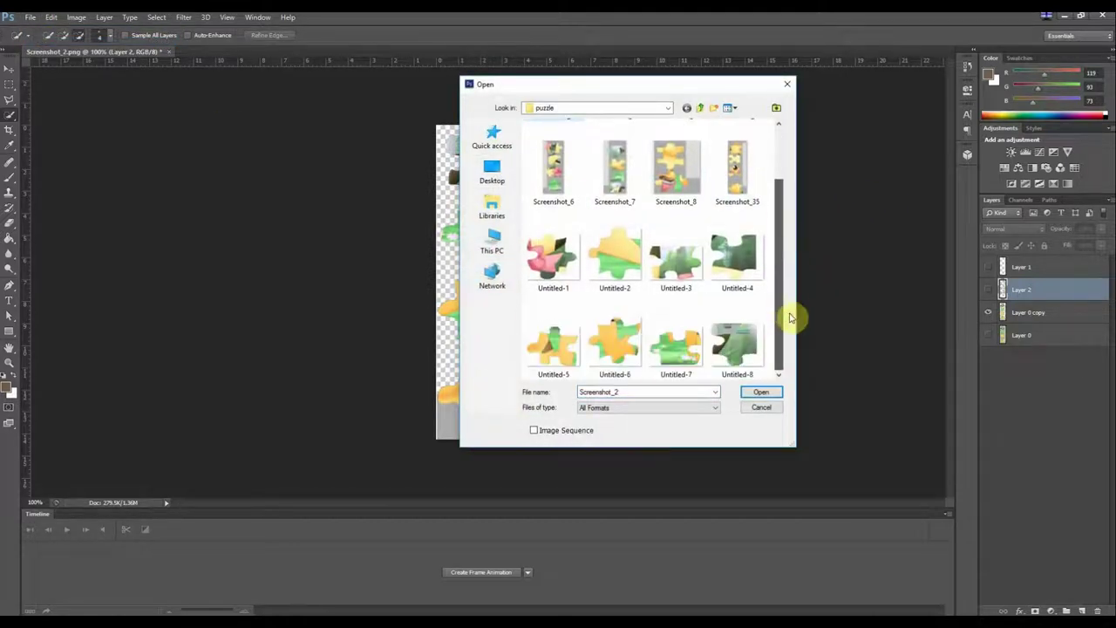
pyautogui.click(748, 346)
pyautogui.press('Left')
pyautogui.press('Left')
pyautogui.press('Left')
pyautogui.scroll(2, 767, 227)
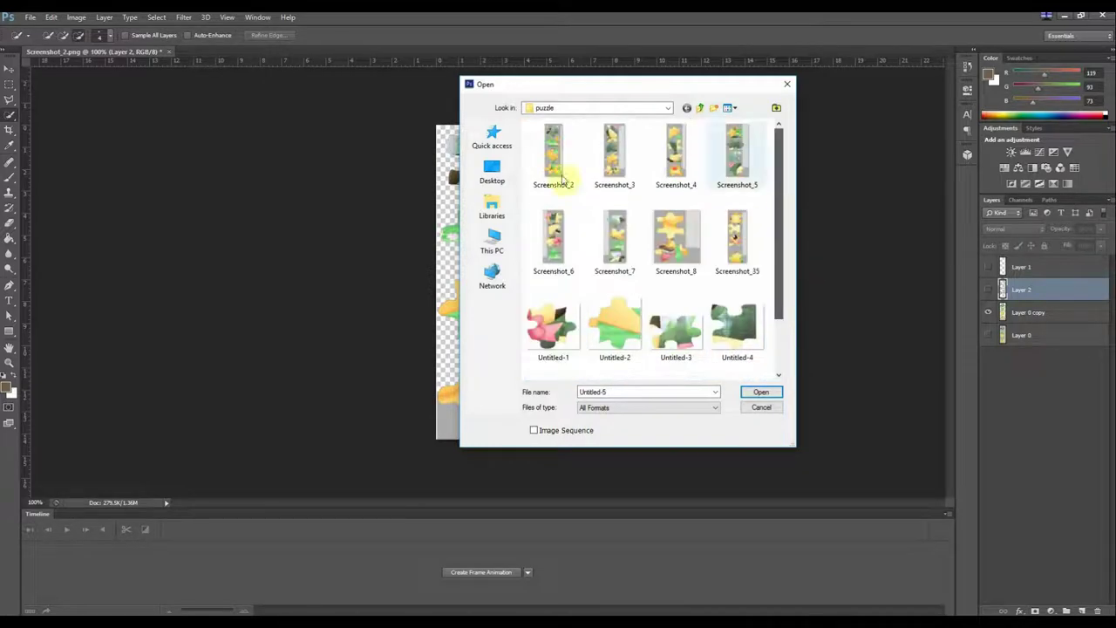
pyautogui.click(556, 173)
pyautogui.doubleClick(575, 185)
pyautogui.click(561, 160)
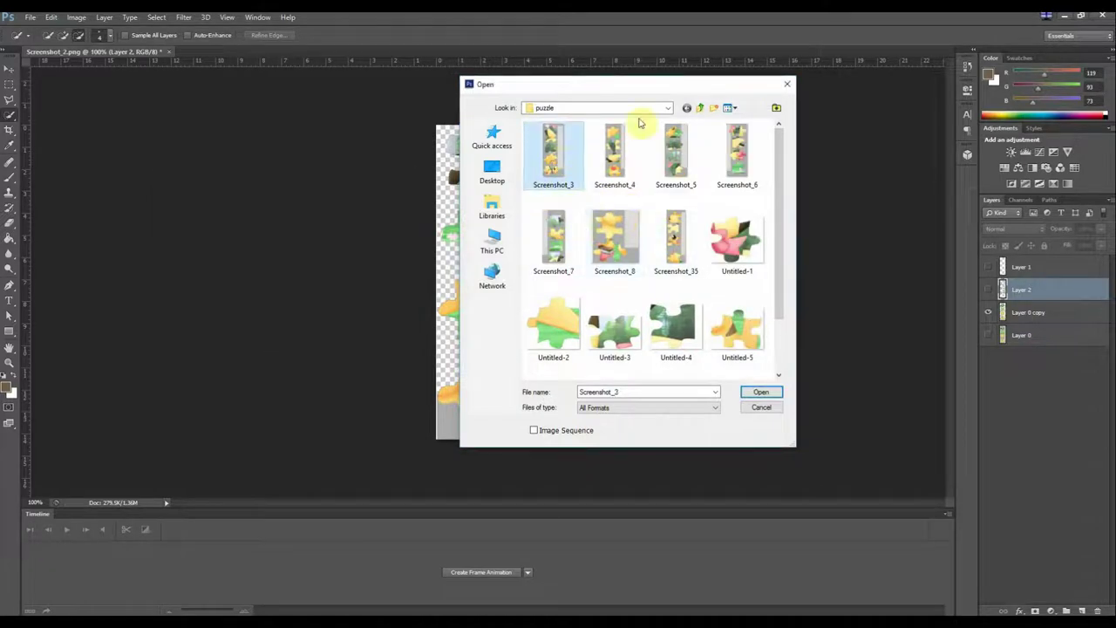
pyautogui.click(758, 394)
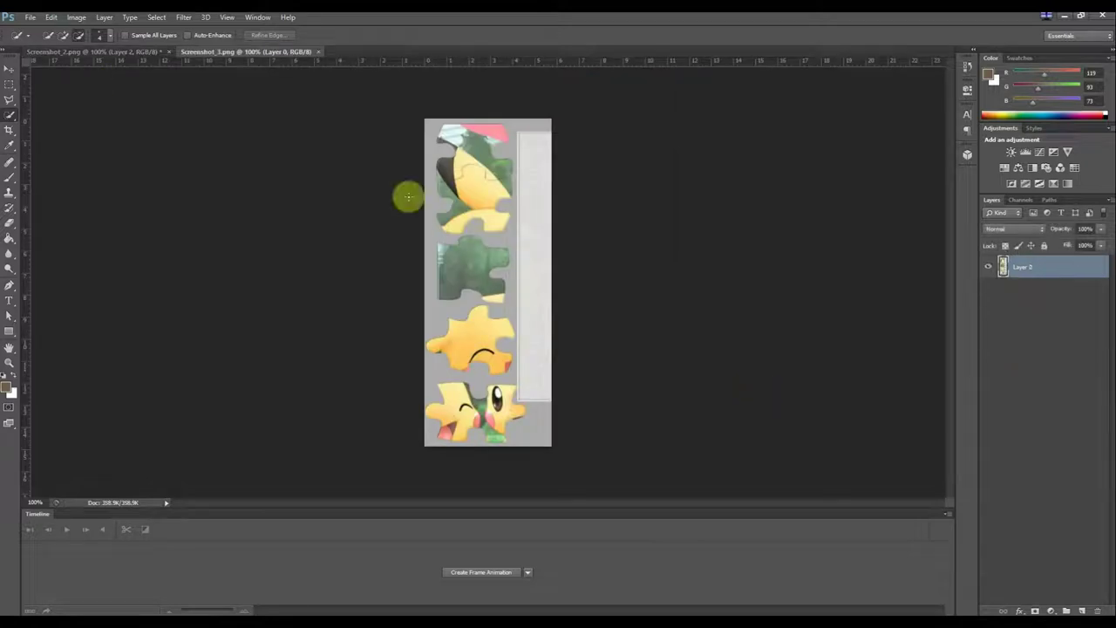
# Step: Magic Wand the grey background and duplicate Layer 0 as Layer 0 copy
pyautogui.rightClick(9, 122)
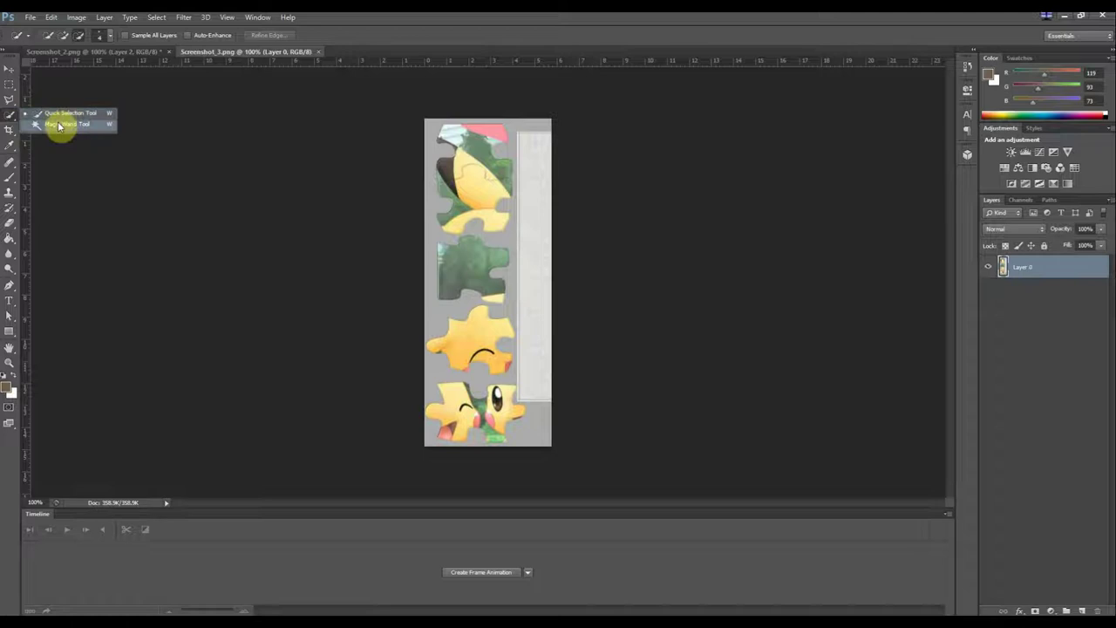
pyautogui.click(55, 124)
pyautogui.click(538, 443)
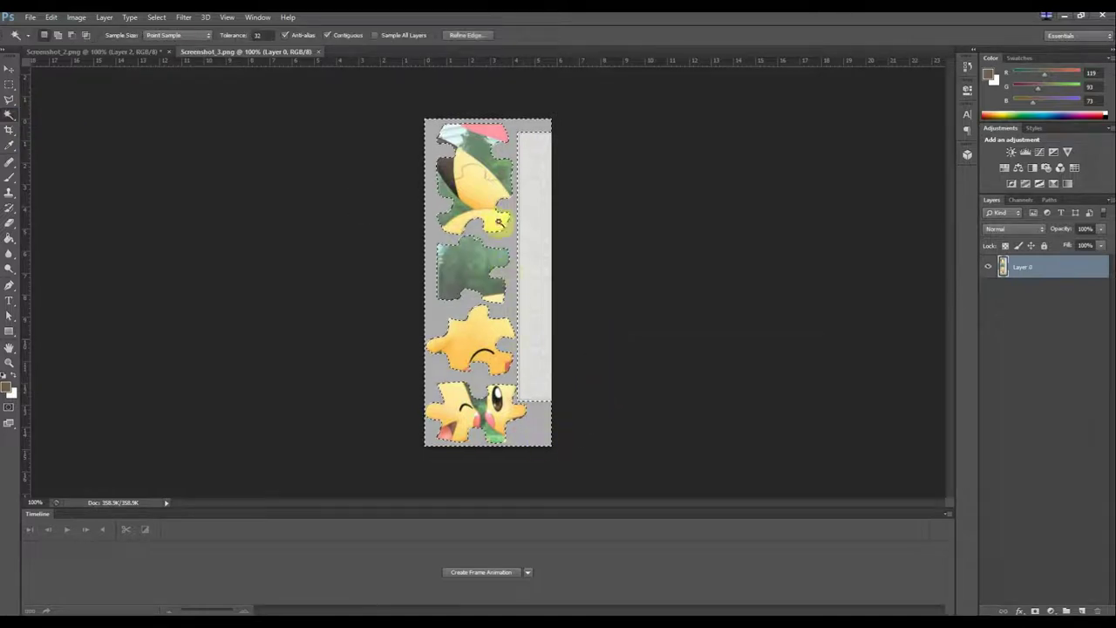
pyautogui.click(501, 131)
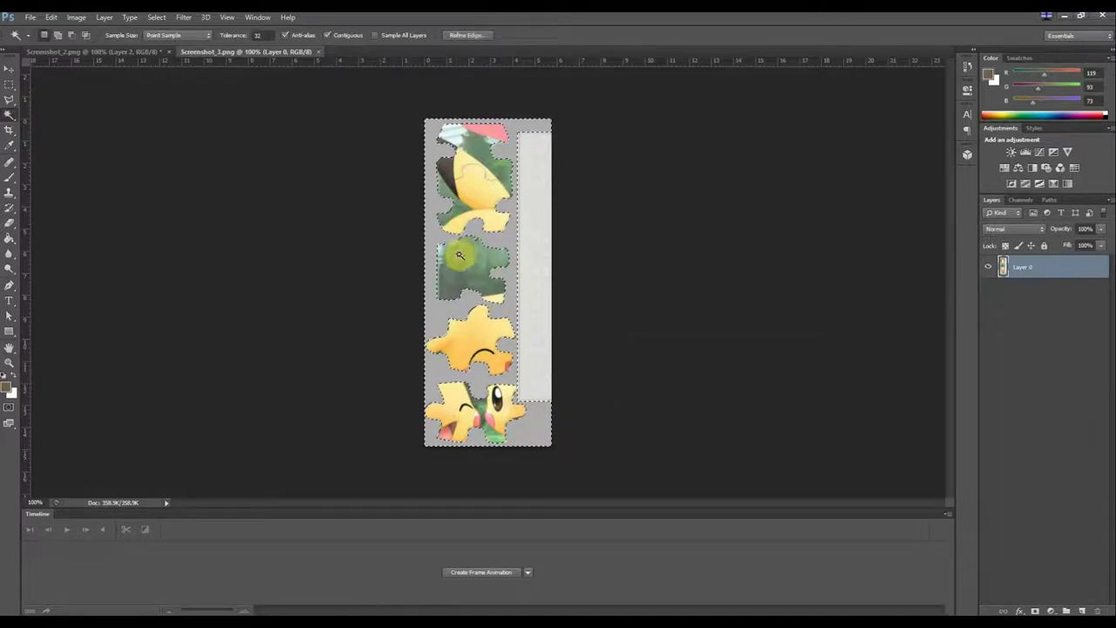
pyautogui.click(533, 448)
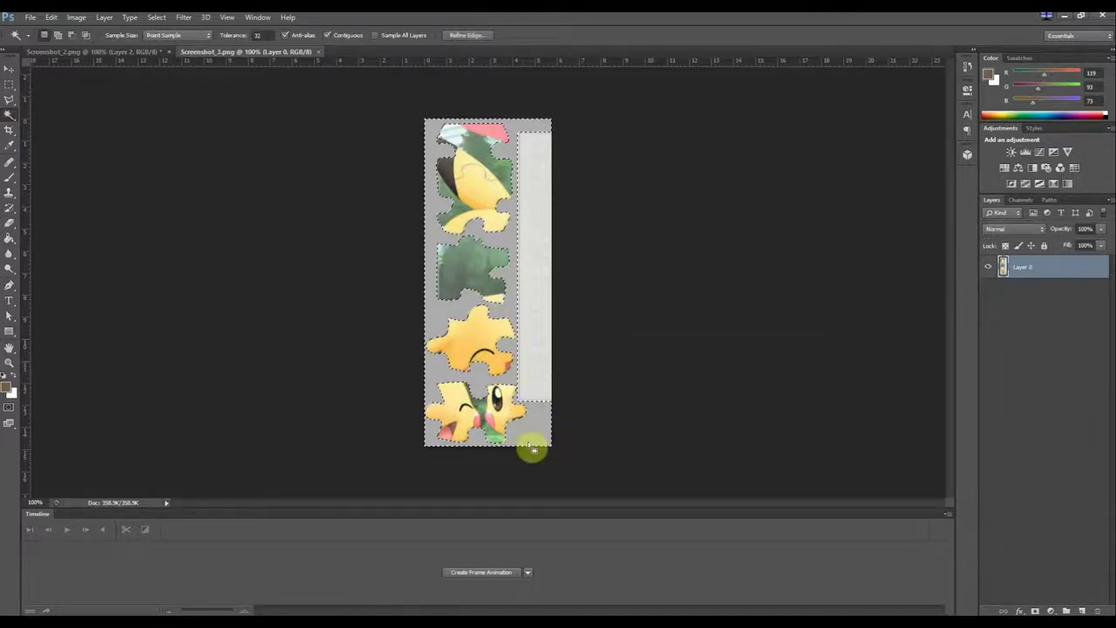
pyautogui.rightClick(1027, 272)
pyautogui.click(898, 201)
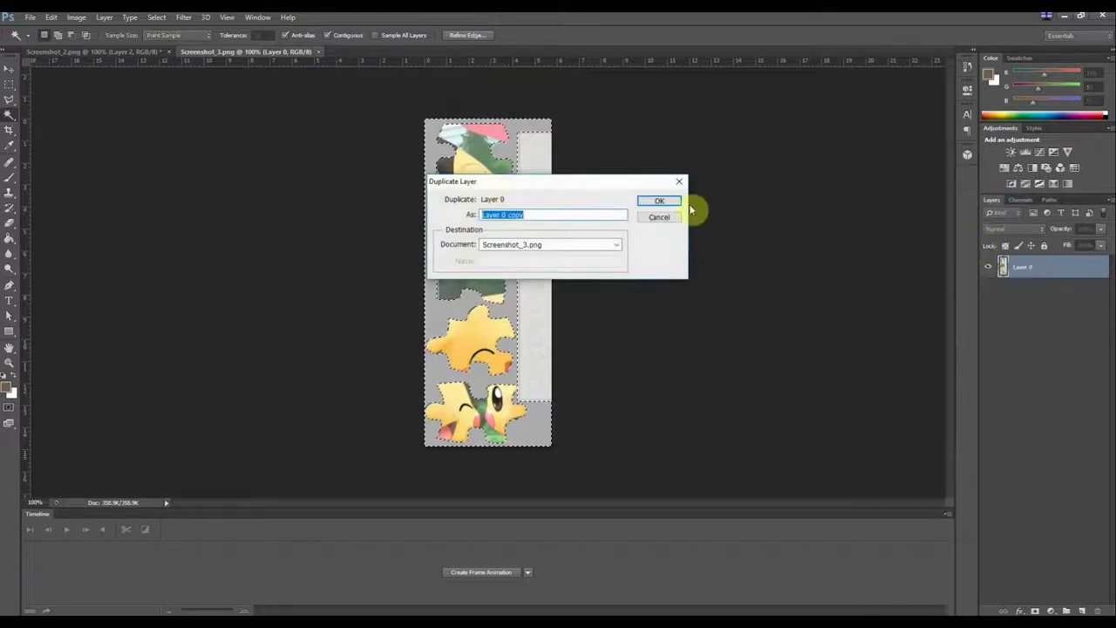
pyautogui.click(661, 203)
# Step: Cut the grey background and grey strip onto their own layers, hide them, and deselect
pyautogui.rightClick(514, 237)
pyautogui.click(567, 507)
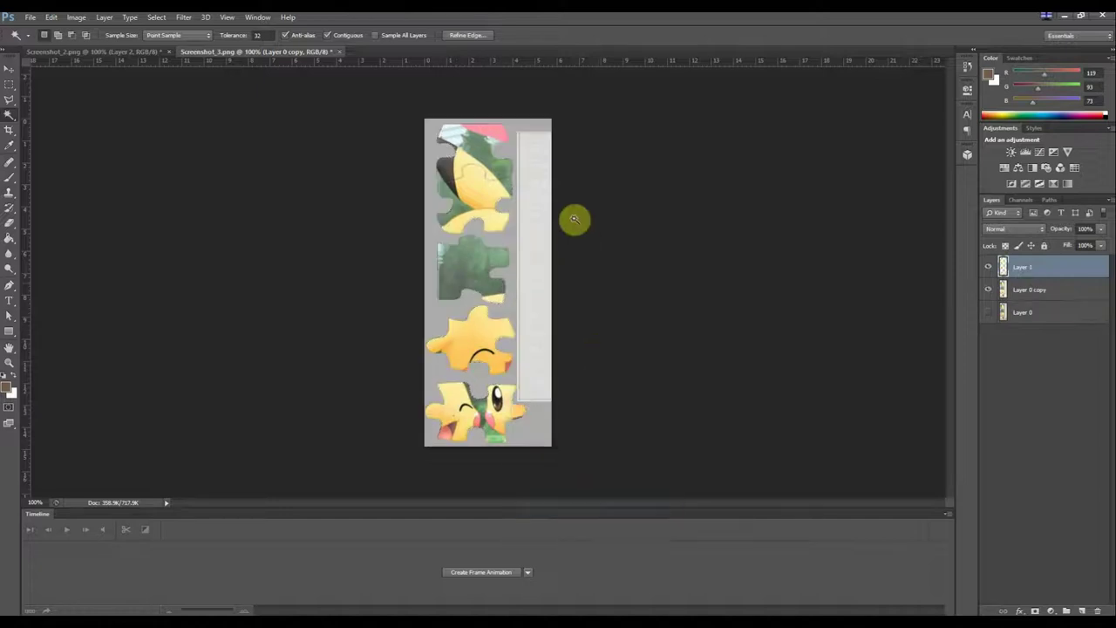
pyautogui.click(994, 273)
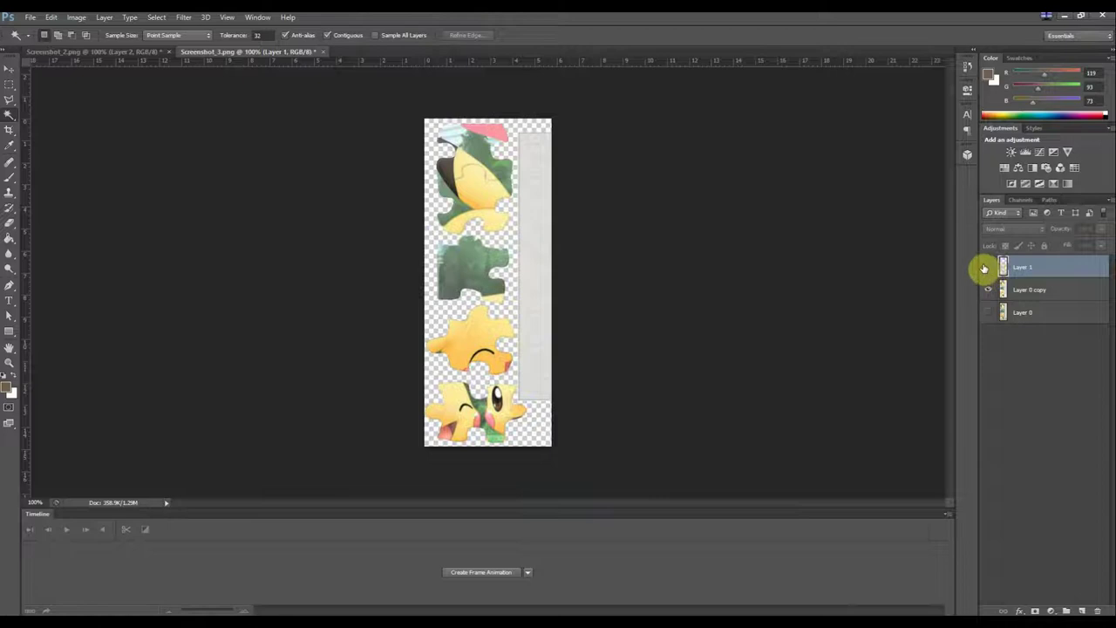
pyautogui.click(1049, 292)
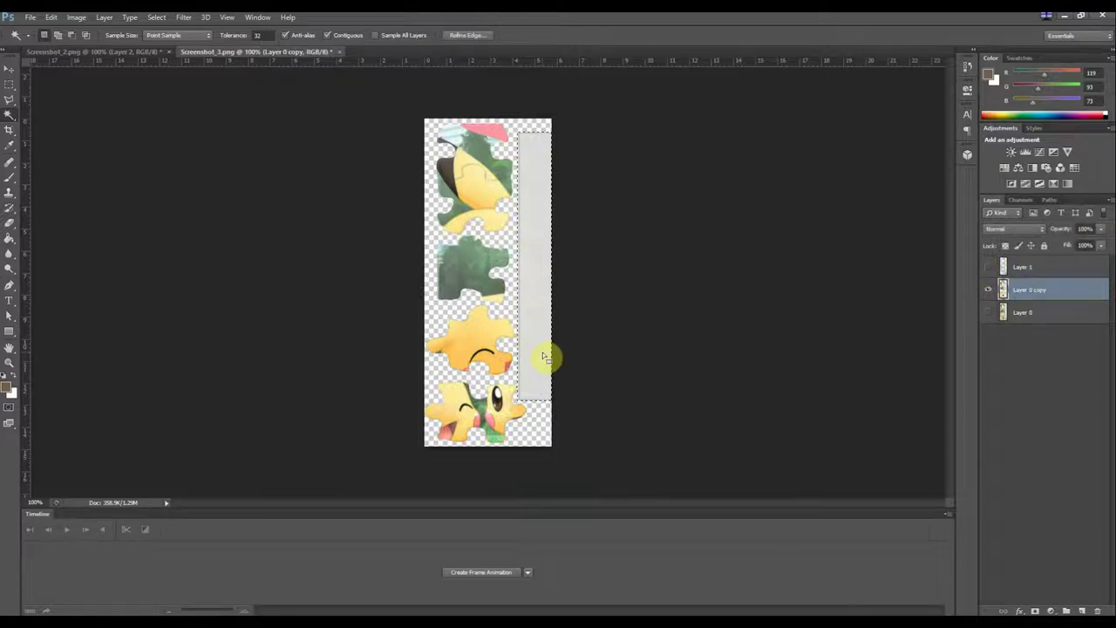
pyautogui.rightClick(542, 356)
pyautogui.click(623, 311)
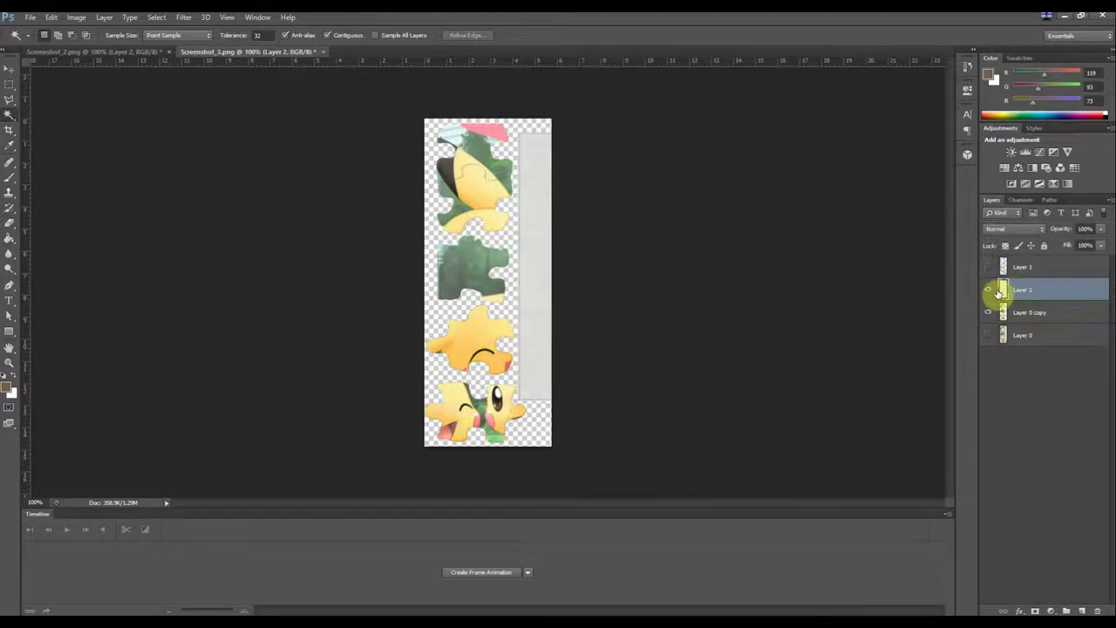
pyautogui.click(989, 290)
pyautogui.click(1029, 312)
pyautogui.click(516, 284)
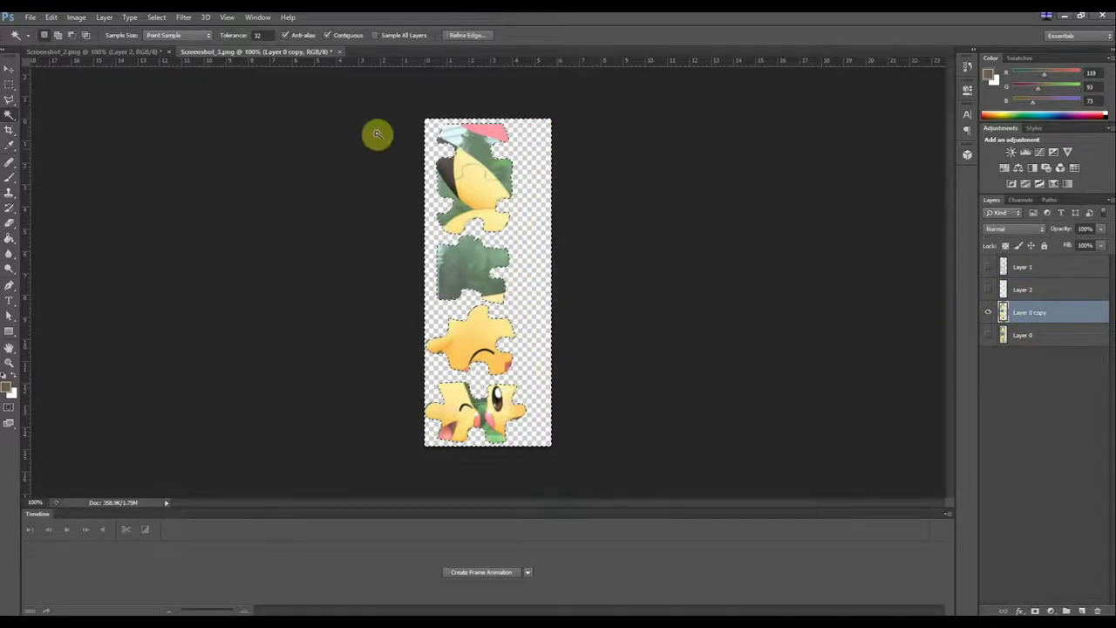
pyautogui.hotkey('ctrl', 'd')
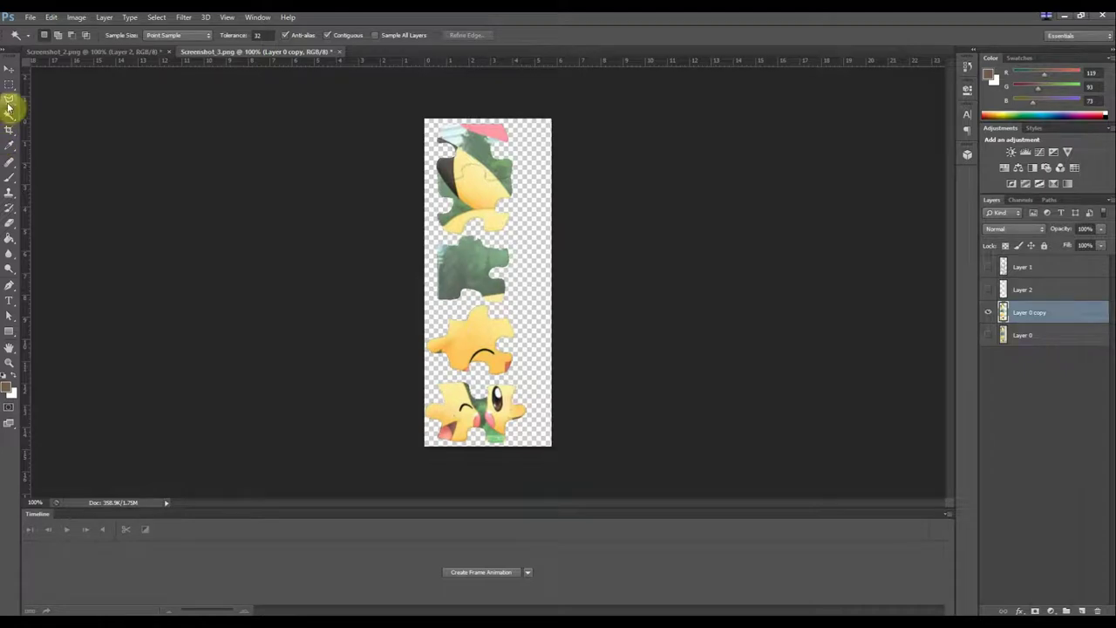
# Step: Outline the top puzzle piece with the Polygonal Lasso and copy it
pyautogui.click(11, 103)
pyautogui.rightClick(12, 105)
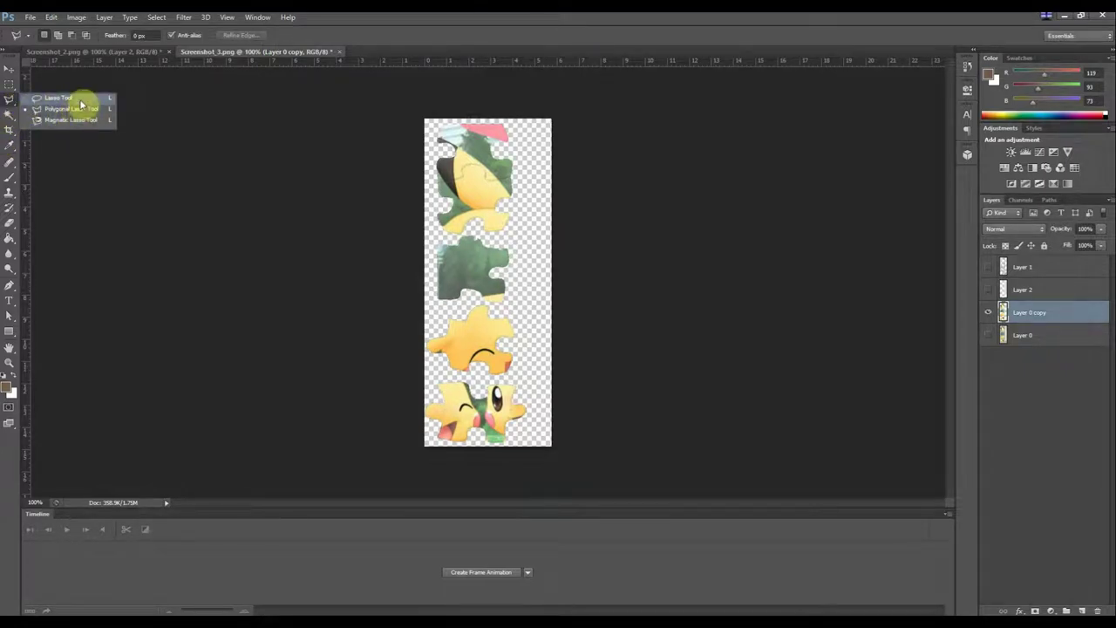
pyautogui.click(81, 109)
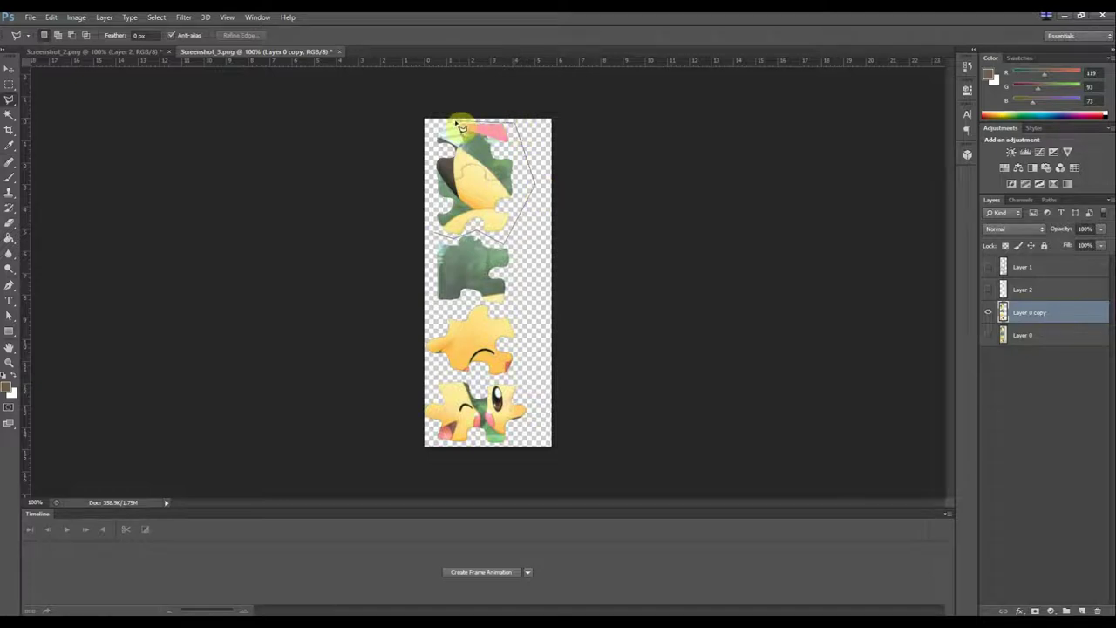
pyautogui.click(429, 203)
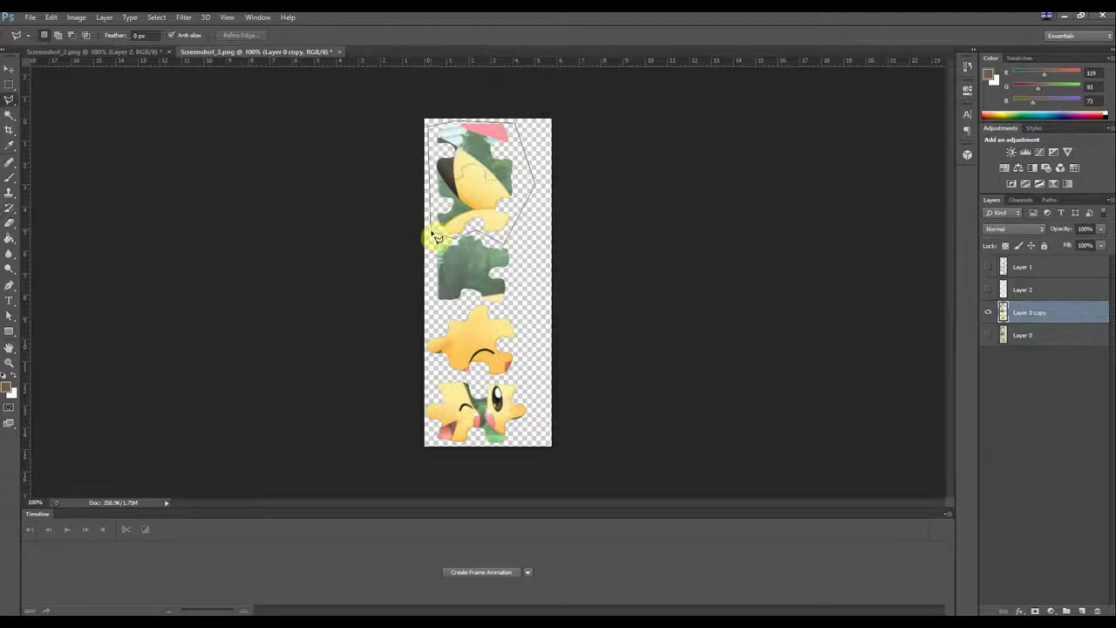
pyautogui.doubleClick(439, 237)
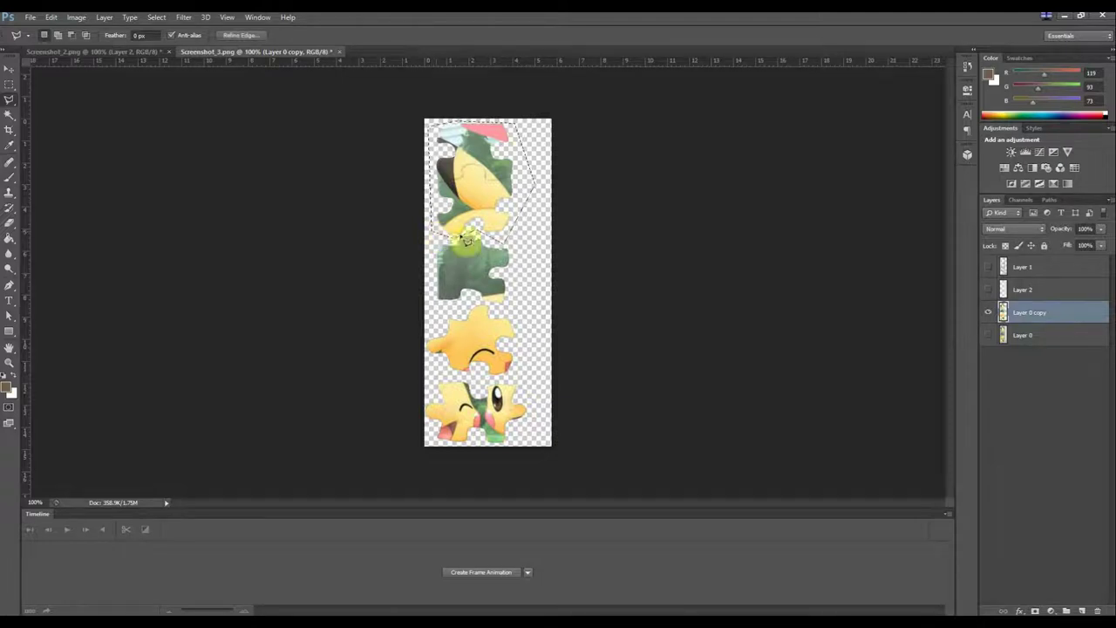
pyautogui.hotkey('ctrl', 'c')
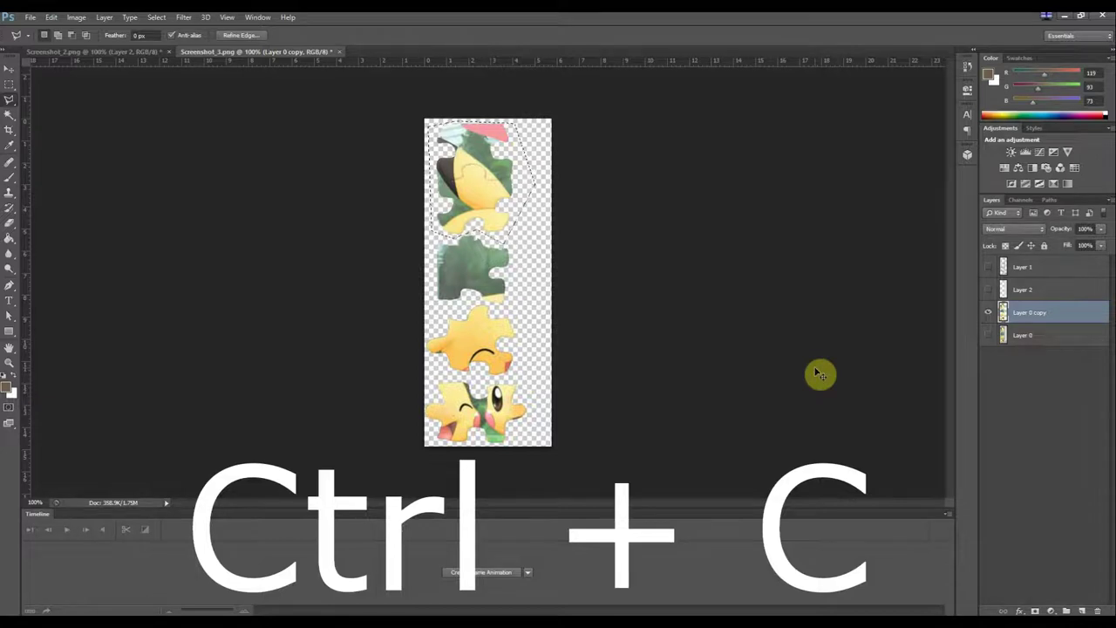
# Step: Paste the piece into a new 132x189 document with a transparent background
pyautogui.hotkey('ctrl', 'n')
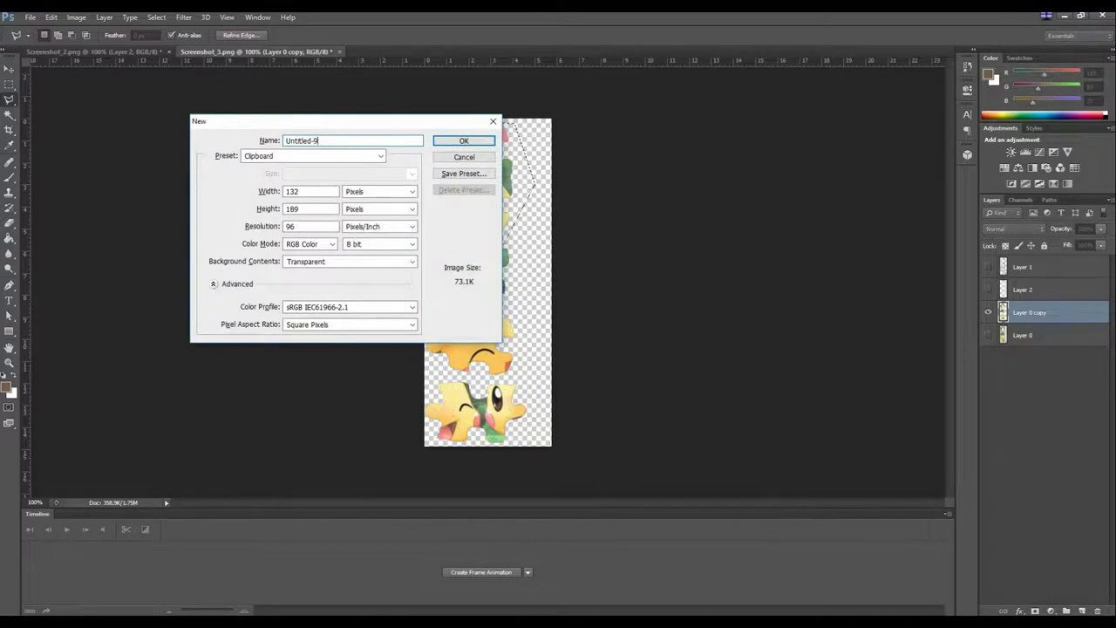
pyautogui.click(379, 264)
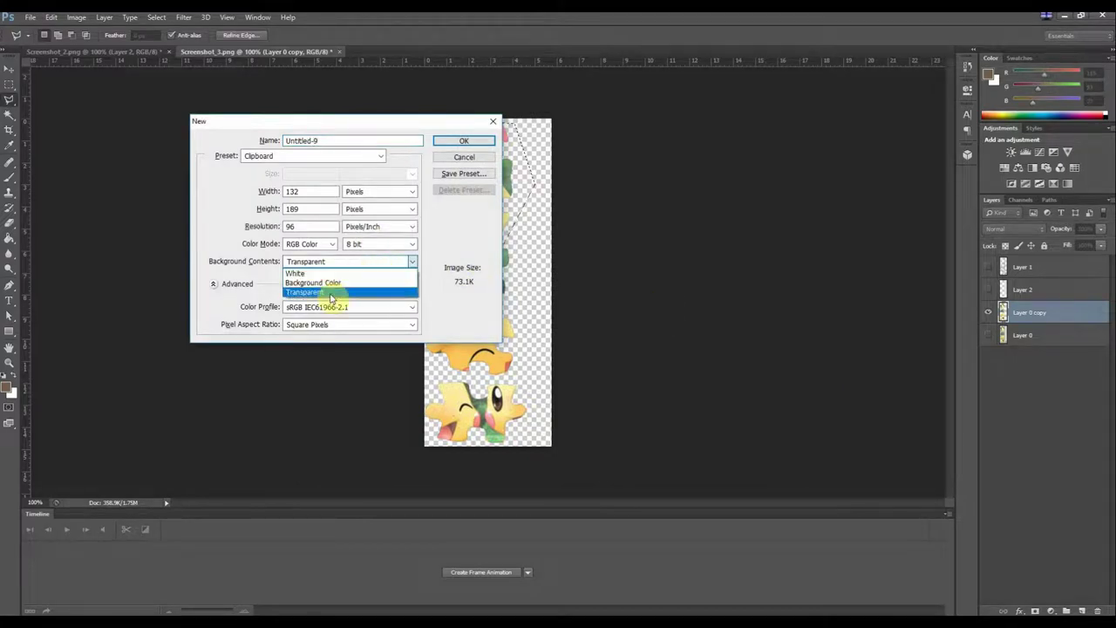
pyautogui.click(323, 295)
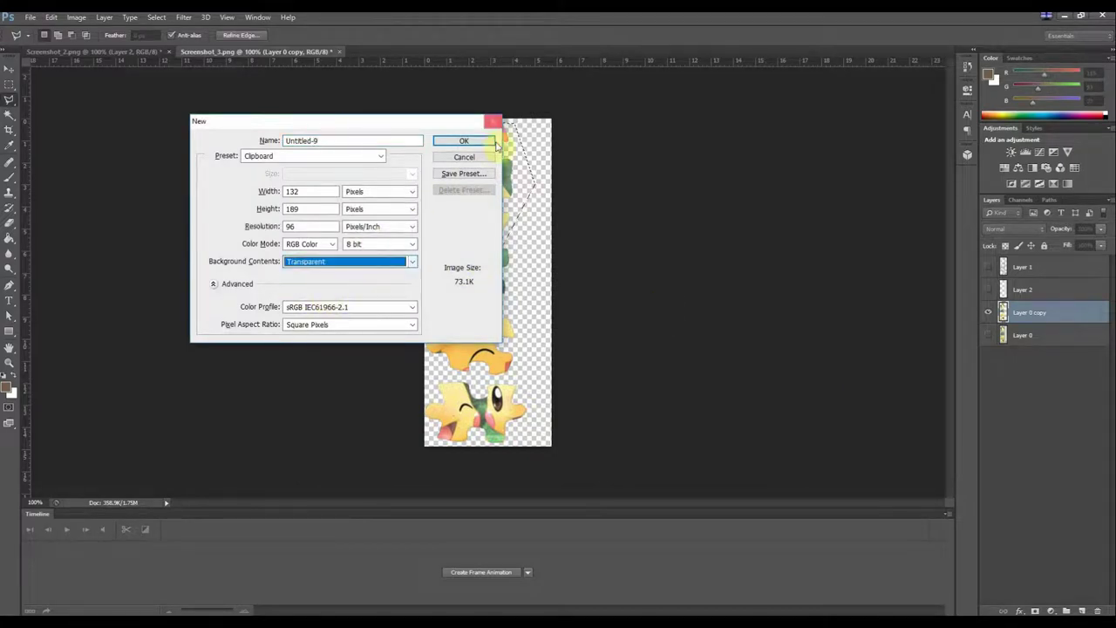
pyautogui.click(475, 140)
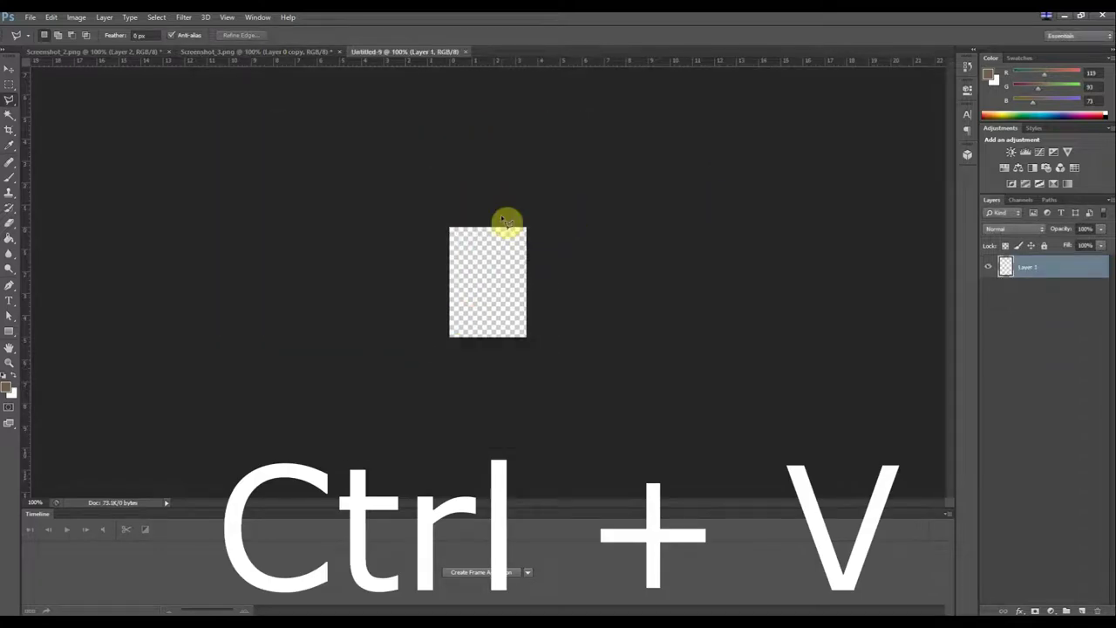
pyautogui.hotkey('ctrl', 'v')
# Step: Save the piece as a PNG in the puzzle folder and close it without saving
pyautogui.hotkey('ctrl', 's')
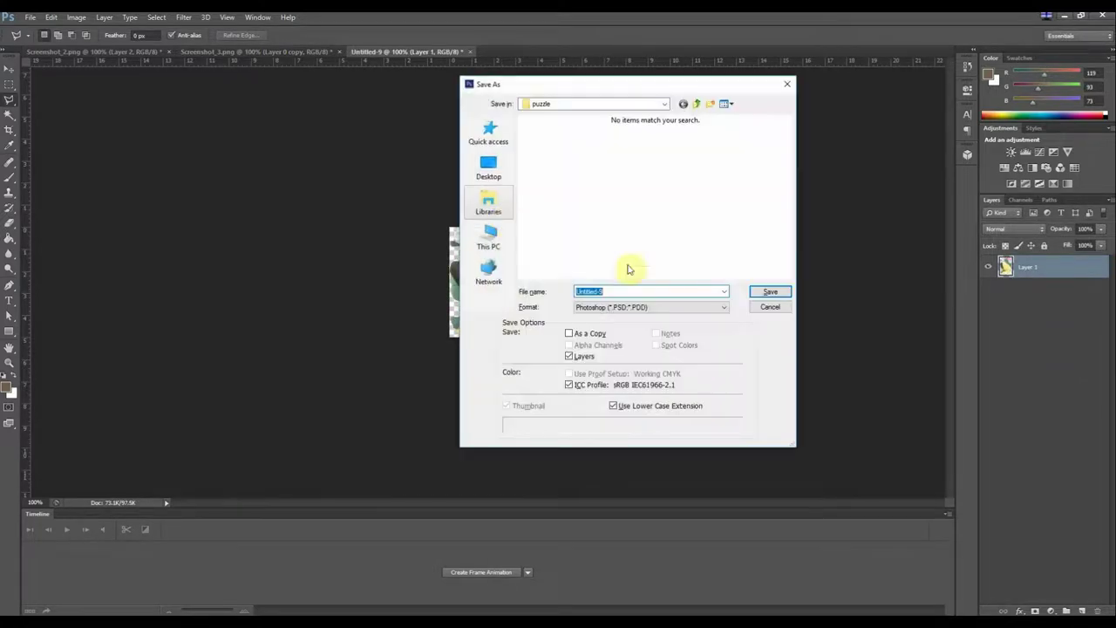
pyautogui.click(650, 312)
pyautogui.click(611, 450)
pyautogui.click(772, 294)
pyautogui.click(596, 205)
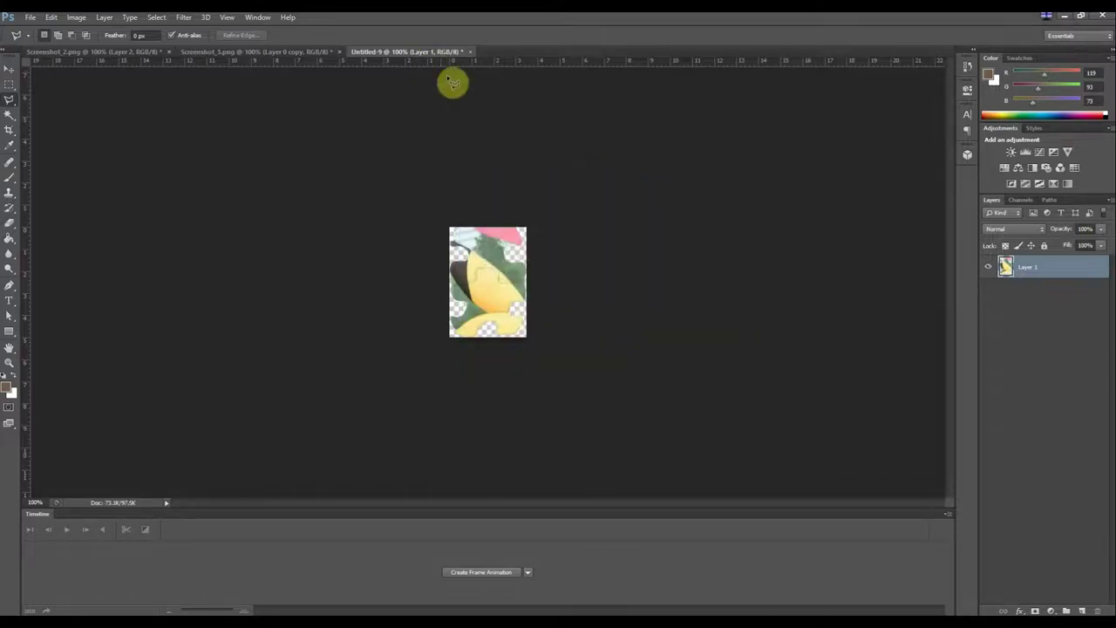
pyautogui.click(470, 51)
pyautogui.click(561, 242)
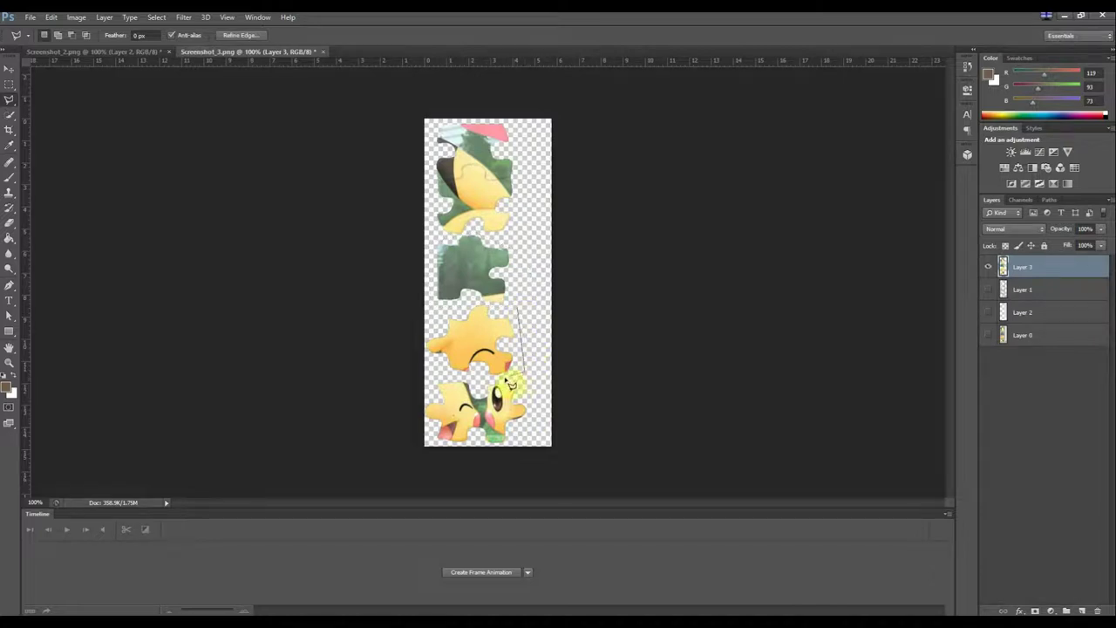
# Step: Outline the third puzzle piece and paste it into a new clipboard-sized document
pyautogui.click(419, 339)
pyautogui.click(521, 311)
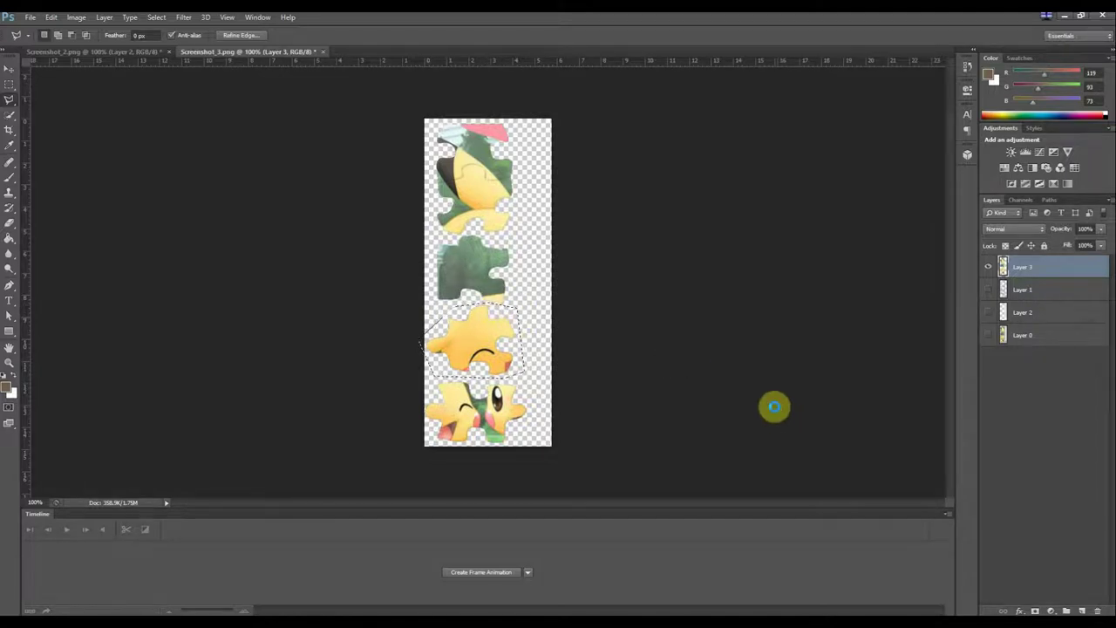
pyautogui.hotkey('ctrl', 'n')
pyautogui.press('End')
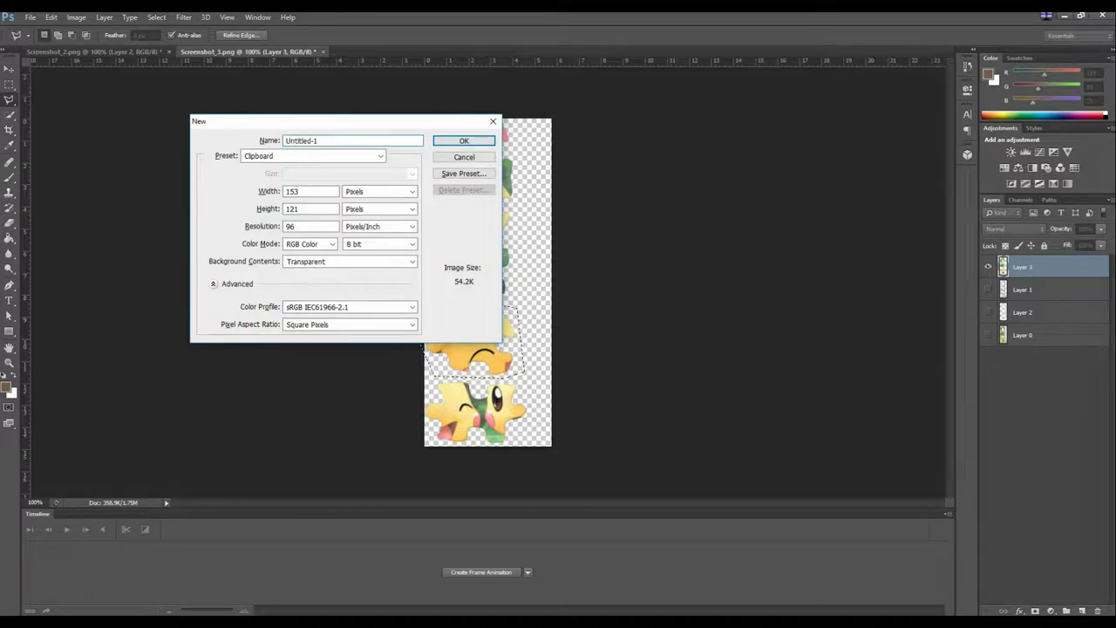
pyautogui.press('Return')
pyautogui.hotkey('ctrl', 'v')
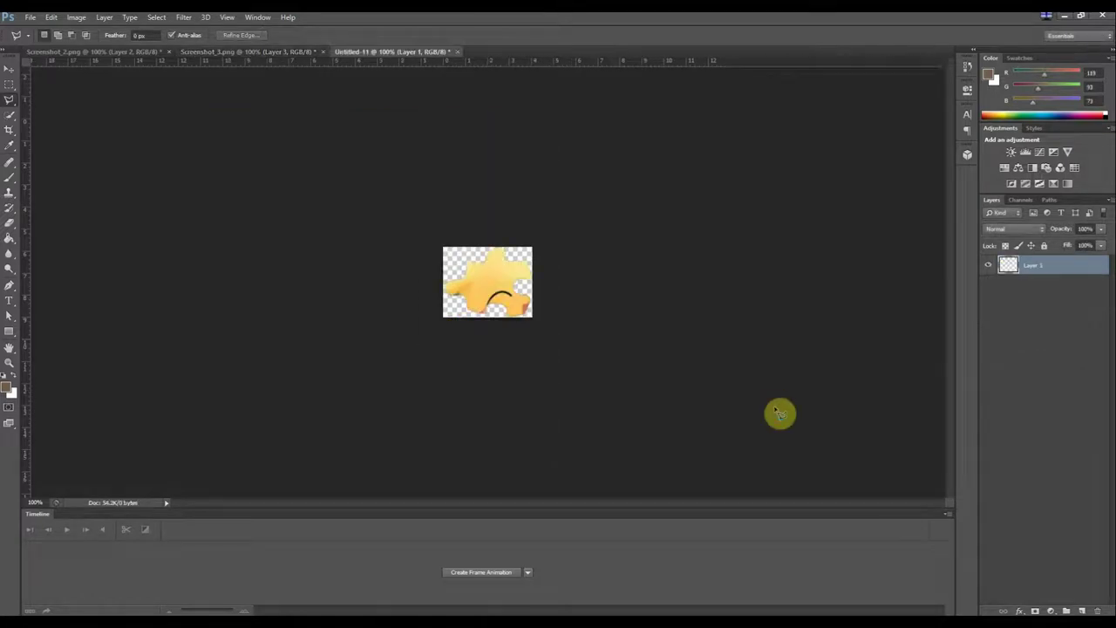
# Step: Save it as Untitled-11.png in the puzzle folder and close it without saving
pyautogui.click(30, 17)
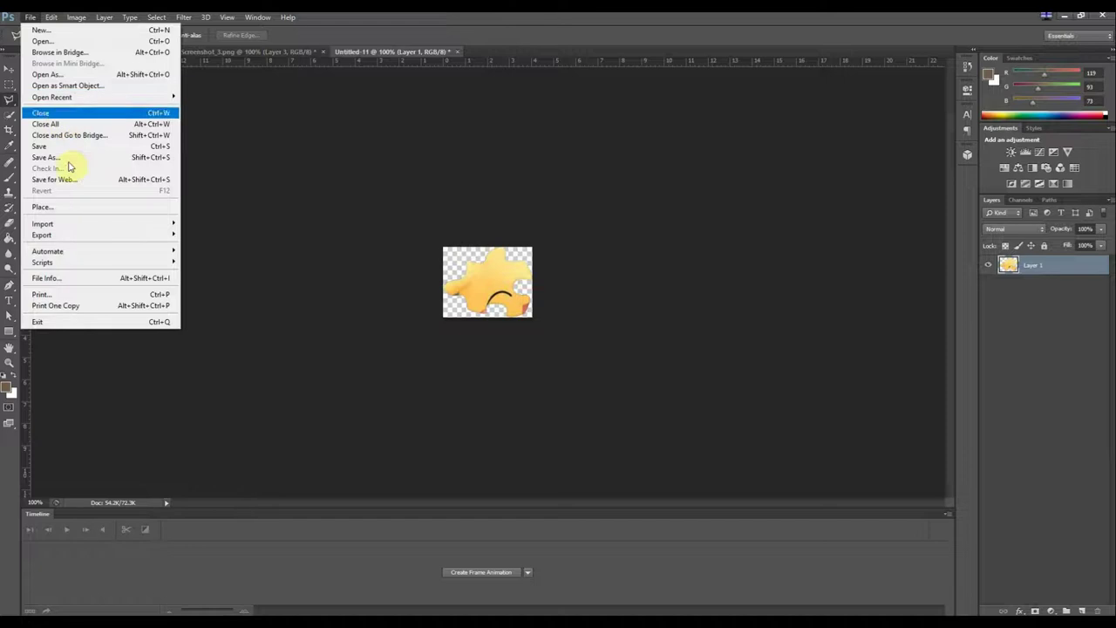
pyautogui.click(61, 155)
pyautogui.click(600, 307)
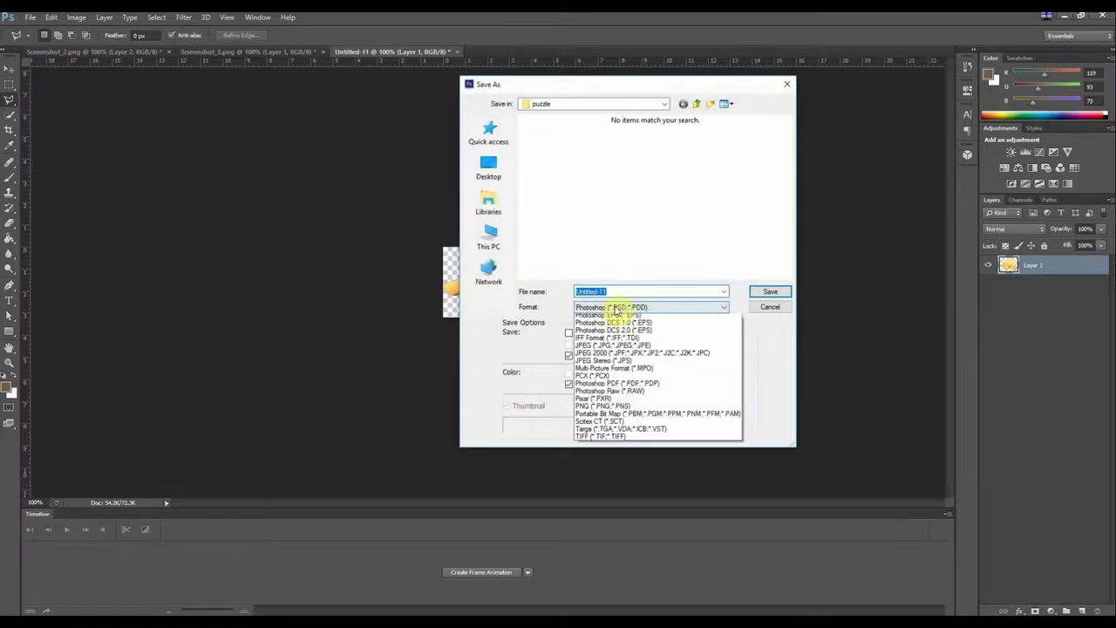
pyautogui.click(616, 449)
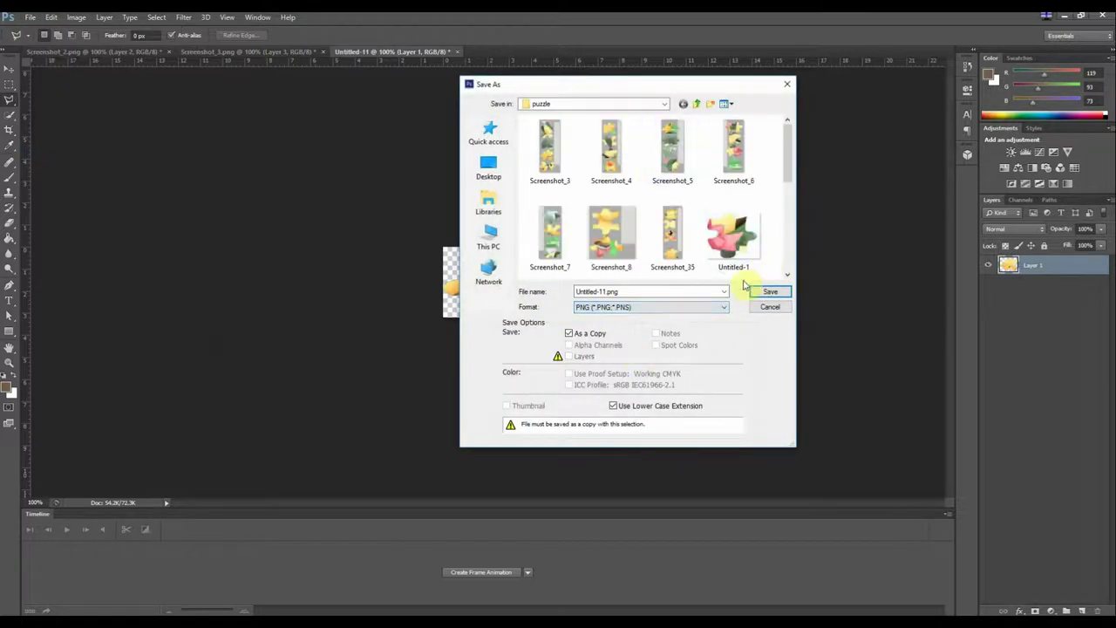
pyautogui.click(770, 290)
pyautogui.click(597, 204)
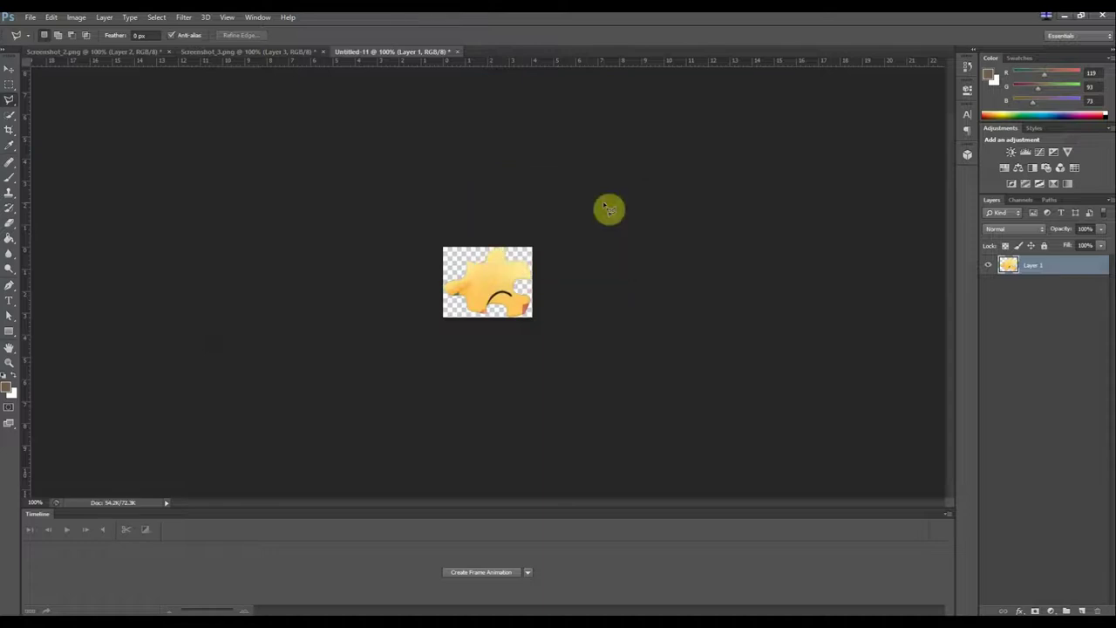
pyautogui.click(450, 51)
pyautogui.click(571, 241)
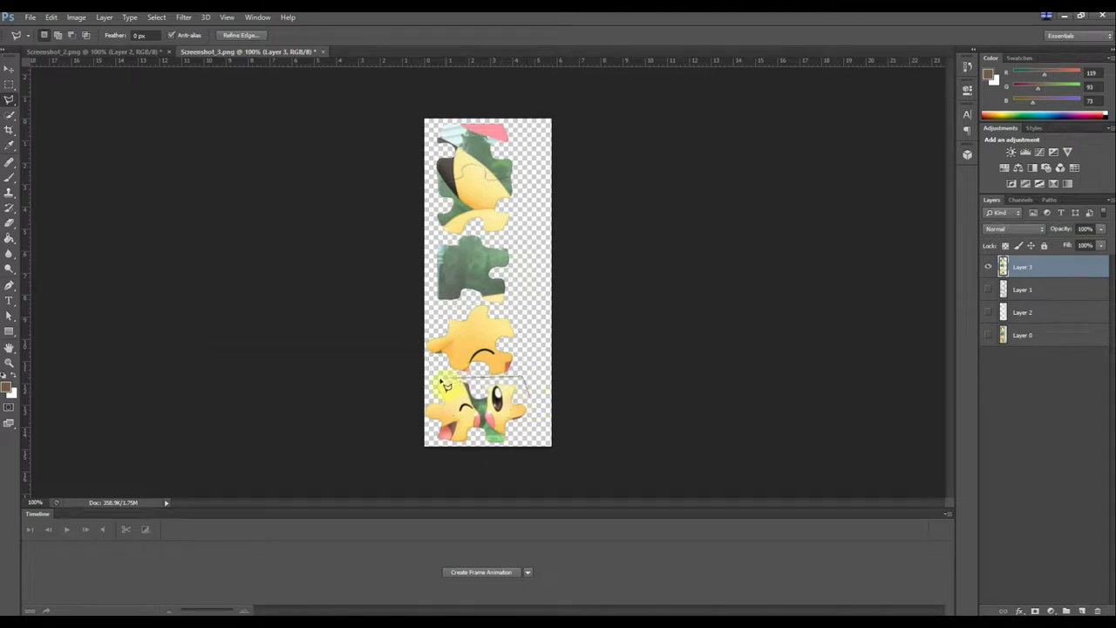
# Step: Outline the bottom puzzle piece, copy it, and paste it into a new transparent document
pyautogui.click(427, 381)
pyautogui.click(424, 443)
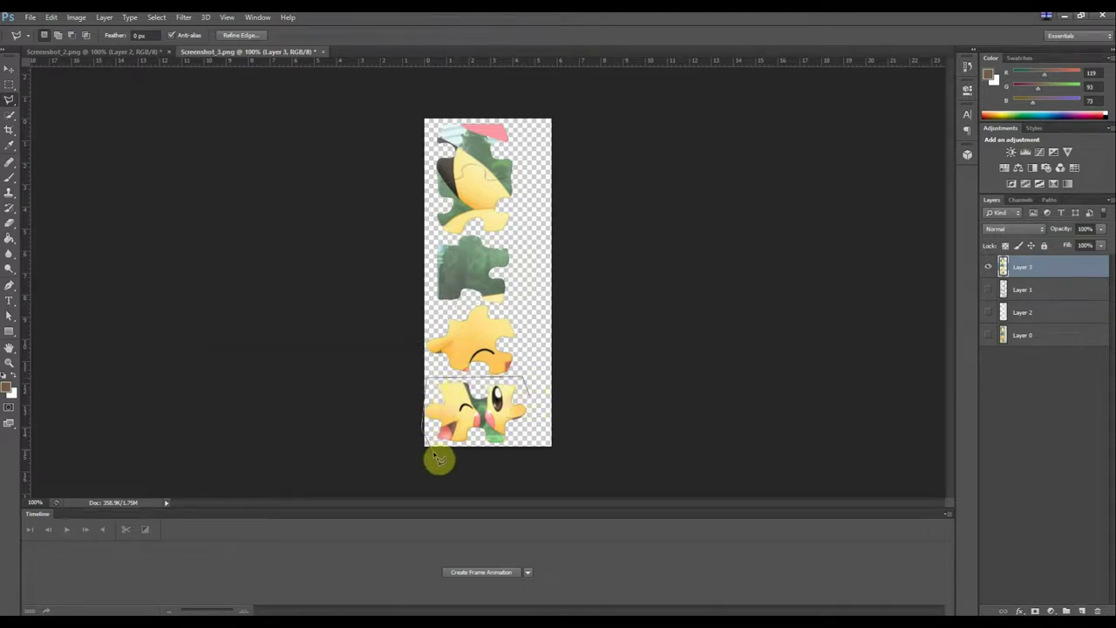
pyautogui.click(535, 452)
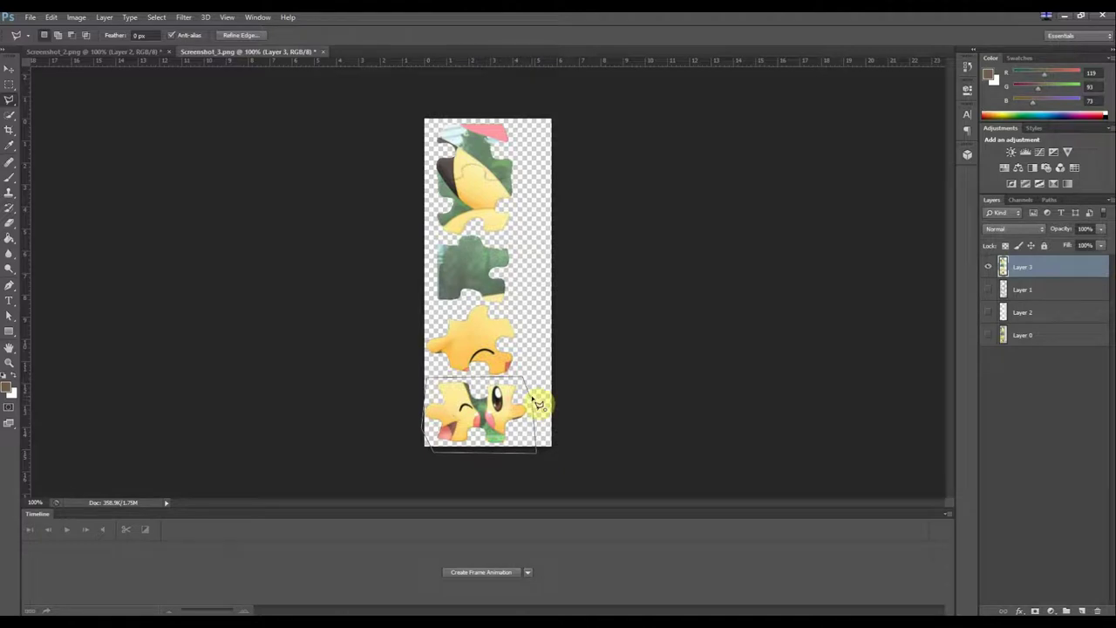
pyautogui.doubleClick(534, 400)
pyautogui.hotkey('ctrl', 'c')
pyautogui.hotkey('ctrl', 'n')
pyautogui.press('Return')
pyautogui.hotkey('ctrl', 'v')
# Step: Save the piece as Untitled-12.png in the puzzle folder and close it without saving
pyautogui.hotkey('ctrl', 's')
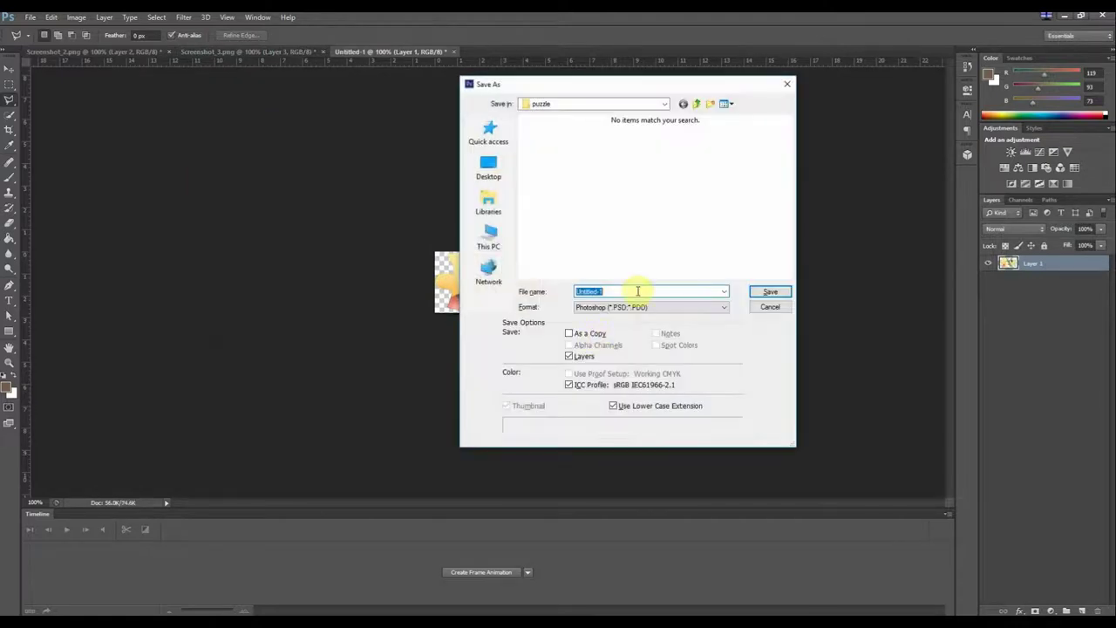
pyautogui.write('2')
pyautogui.click(667, 307)
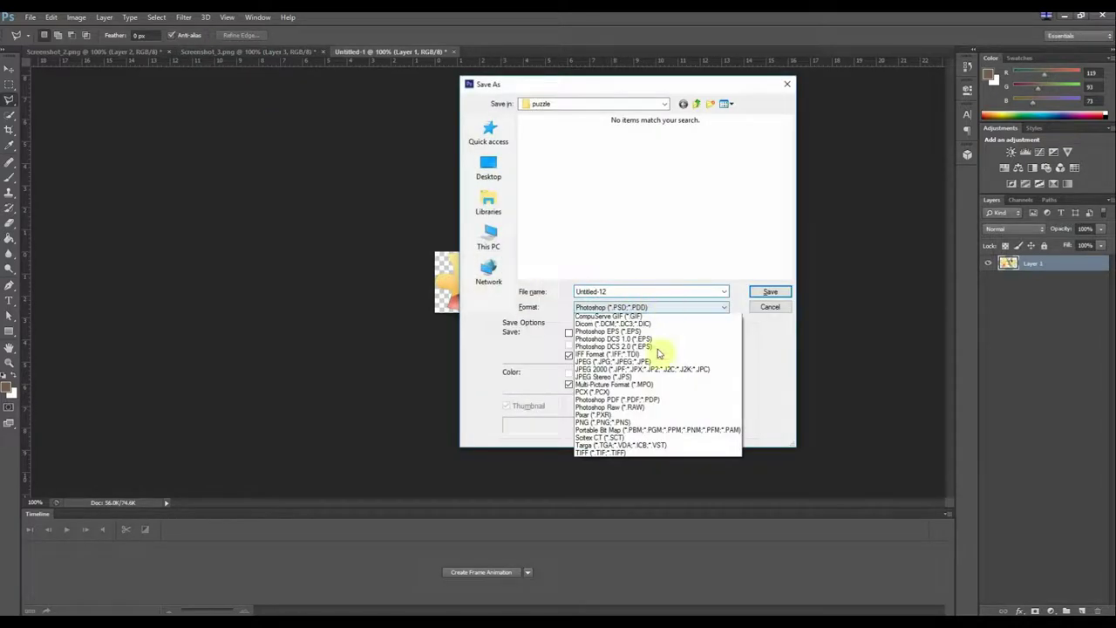
pyautogui.click(663, 452)
pyautogui.click(780, 292)
pyautogui.click(598, 201)
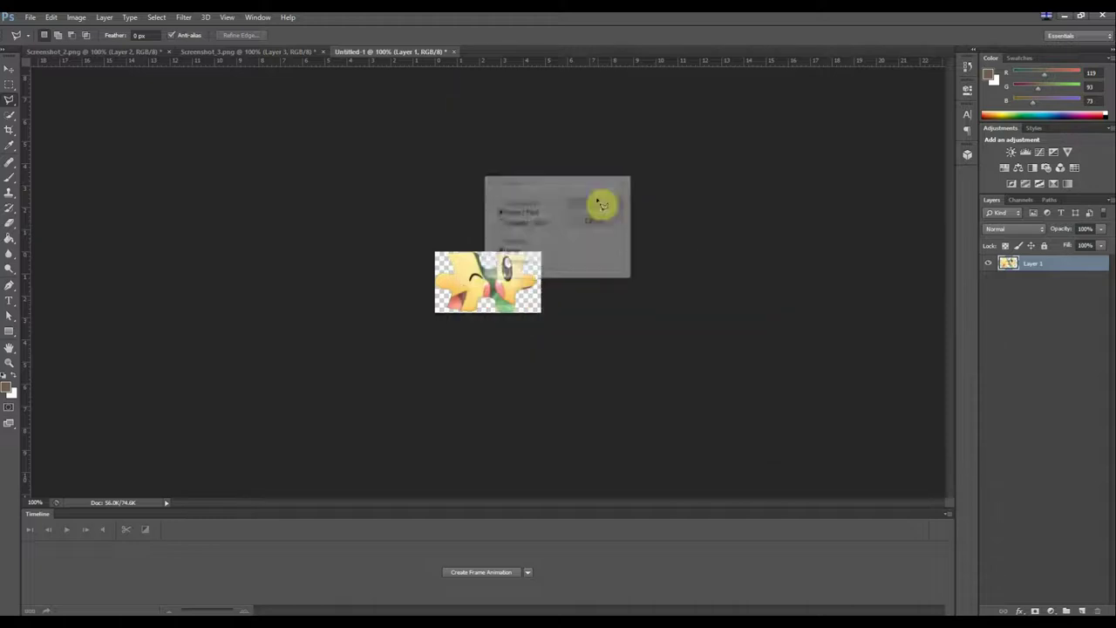
pyautogui.click(455, 52)
pyautogui.click(560, 241)
# Step: Close Screenshot_3, then box-select Screenshot_6's top puzzle piece and paste it into a new transparent document
pyautogui.click(323, 51)
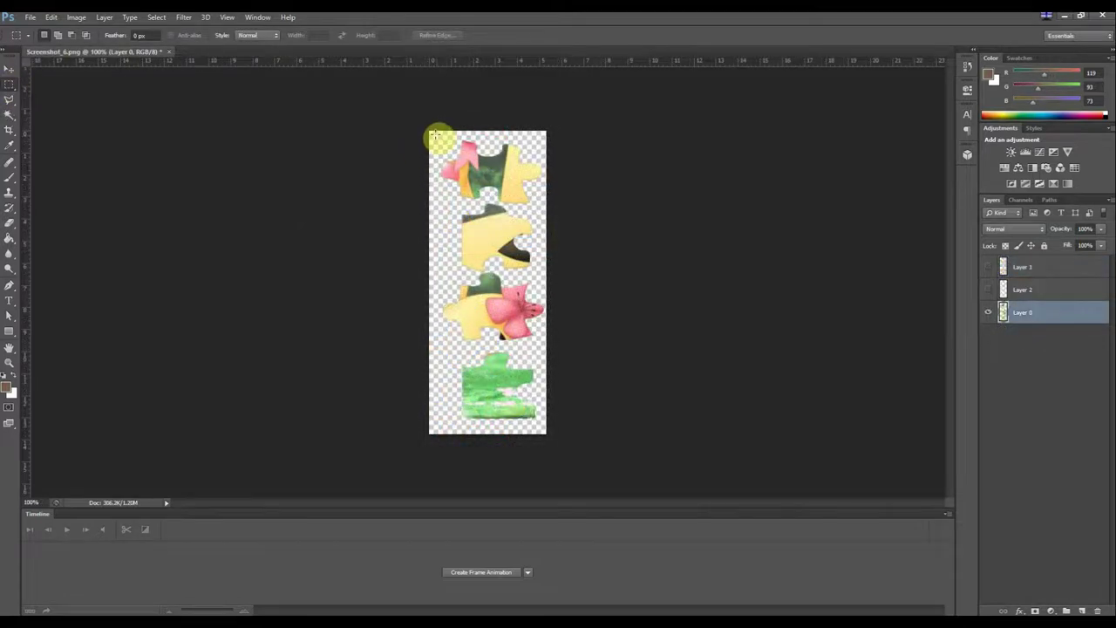
pyautogui.moveTo(434, 136); pyautogui.dragTo(543, 204)
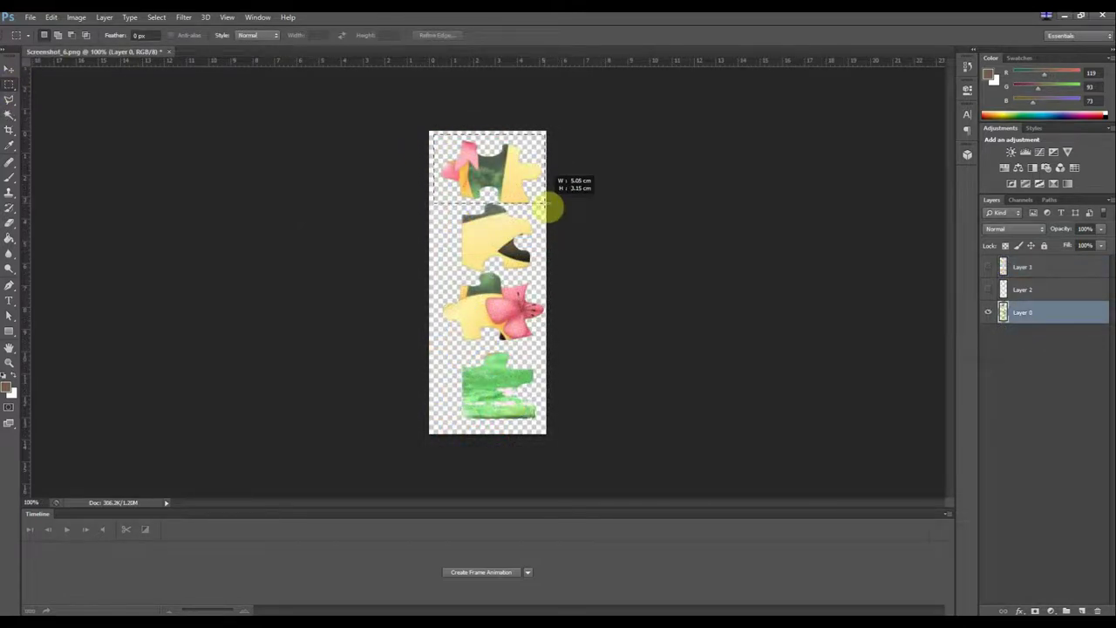
pyautogui.moveTo(546, 205); pyautogui.dragTo(547, 205)
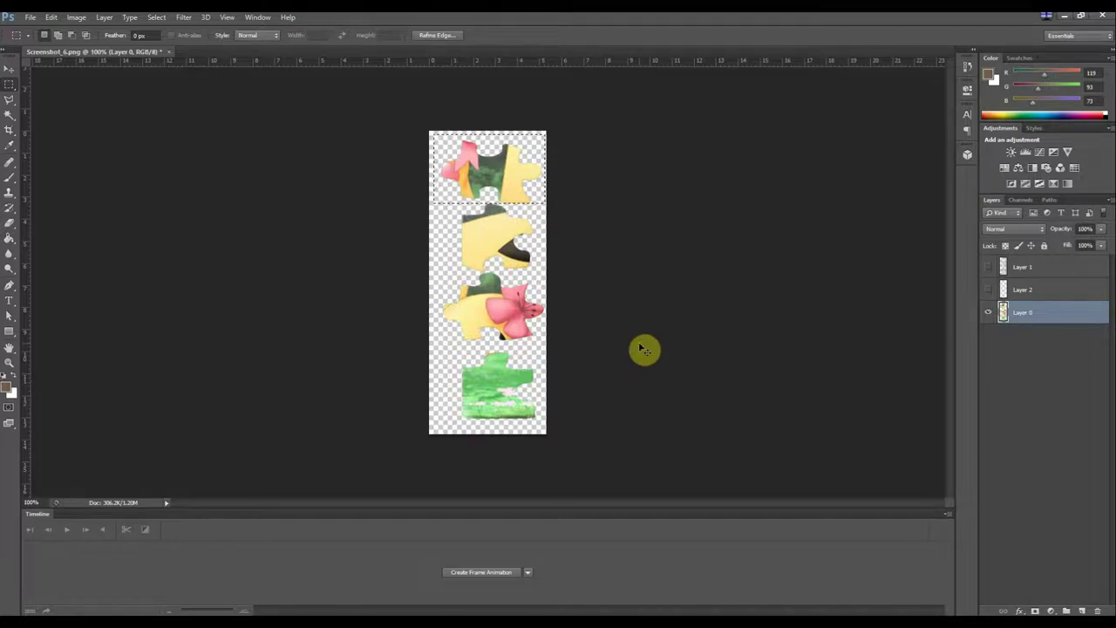
pyautogui.hotkey('ctrl', 'c')
pyautogui.hotkey('ctrl', 'n')
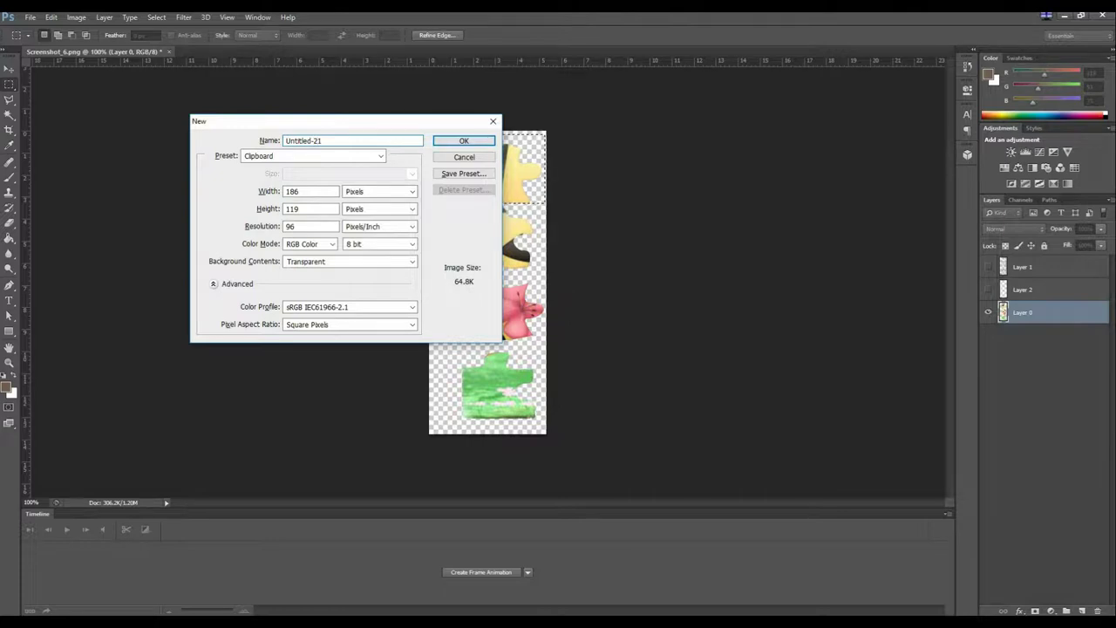
pyautogui.press('Escape')
pyautogui.hotkey('ctrl', 'v')
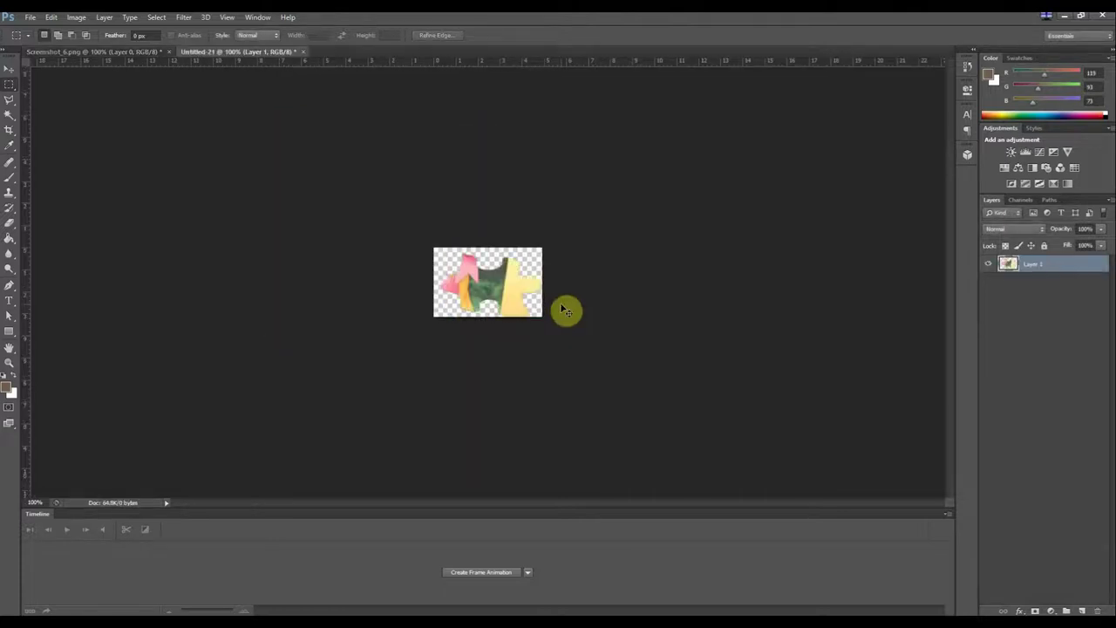
# Step: Save the top piece as a PNG in the puzzle folder and close it without further changes
pyautogui.hotkey('ctrl', 'shift', 's')
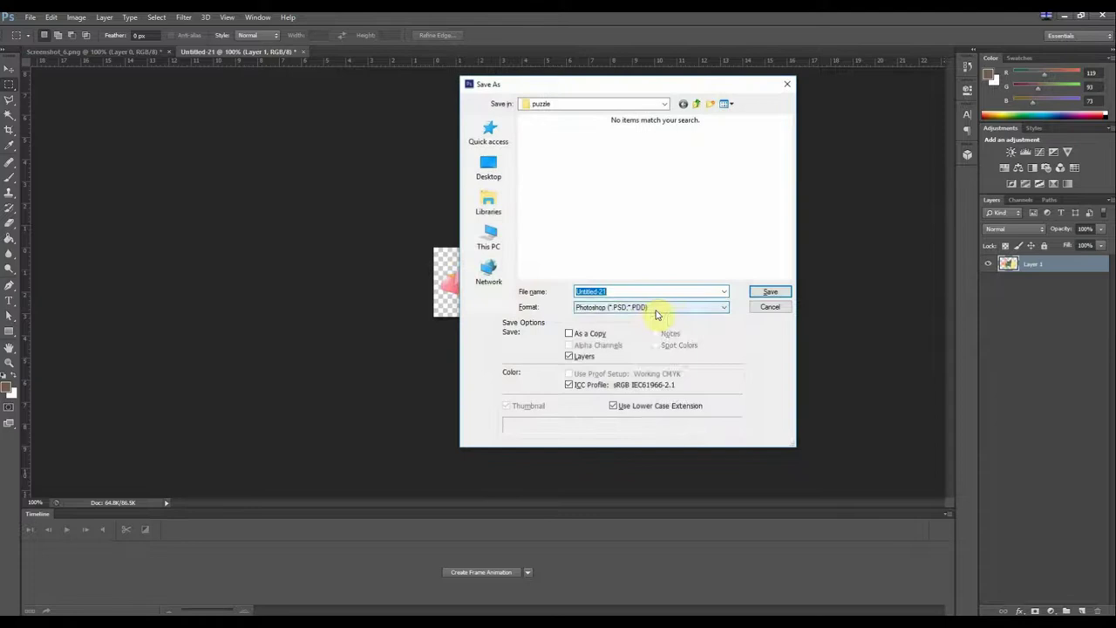
pyautogui.click(660, 307)
pyautogui.click(601, 447)
pyautogui.click(770, 291)
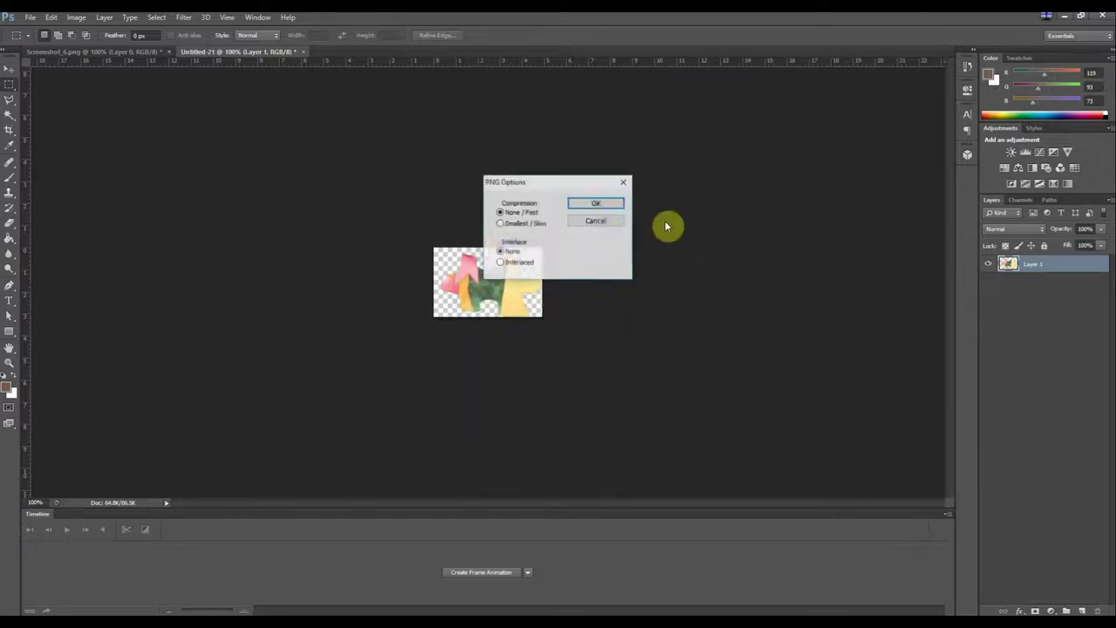
pyautogui.click(612, 208)
pyautogui.click(302, 51)
pyautogui.click(569, 246)
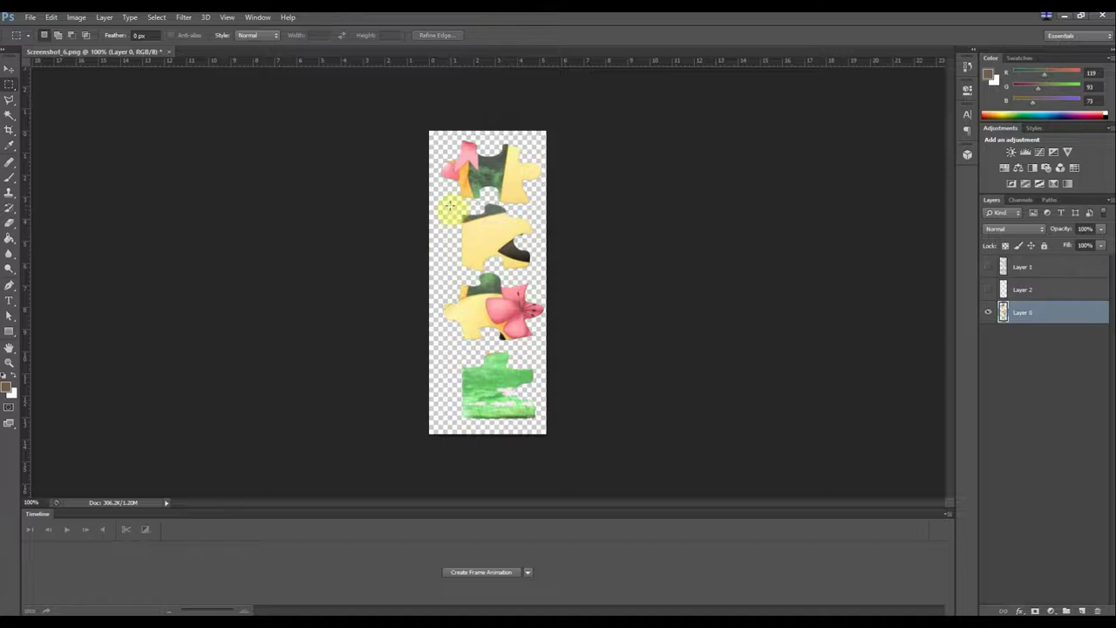
# Step: Trace the second puzzle piece with the Polygonal Lasso and paste it into a new transparent document
pyautogui.click(10, 100)
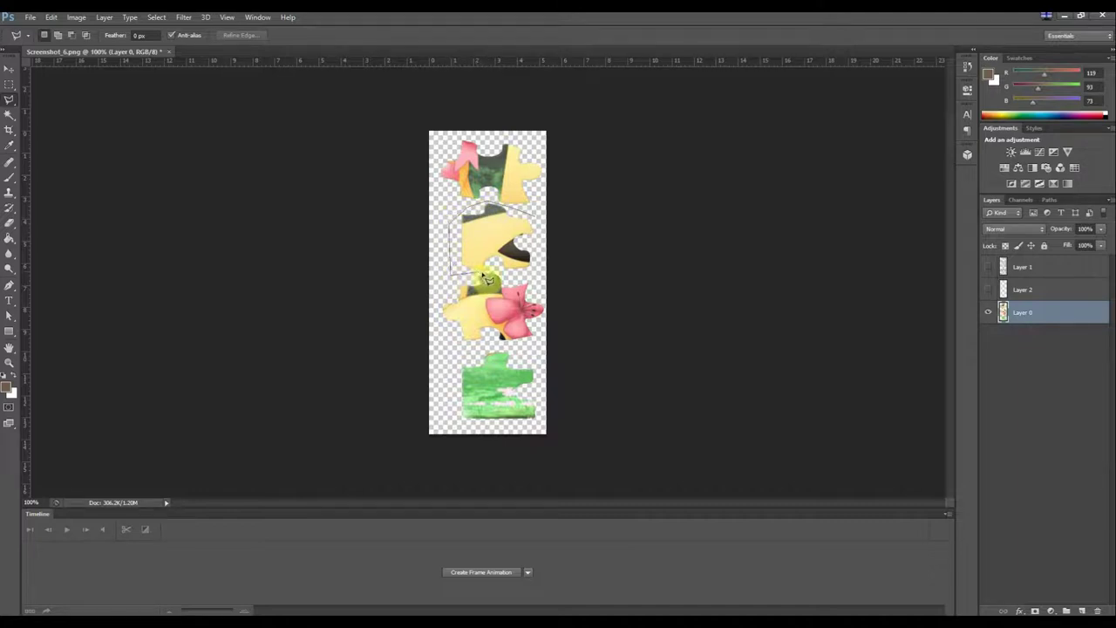
pyautogui.click(530, 280)
pyautogui.click(541, 259)
pyautogui.click(551, 227)
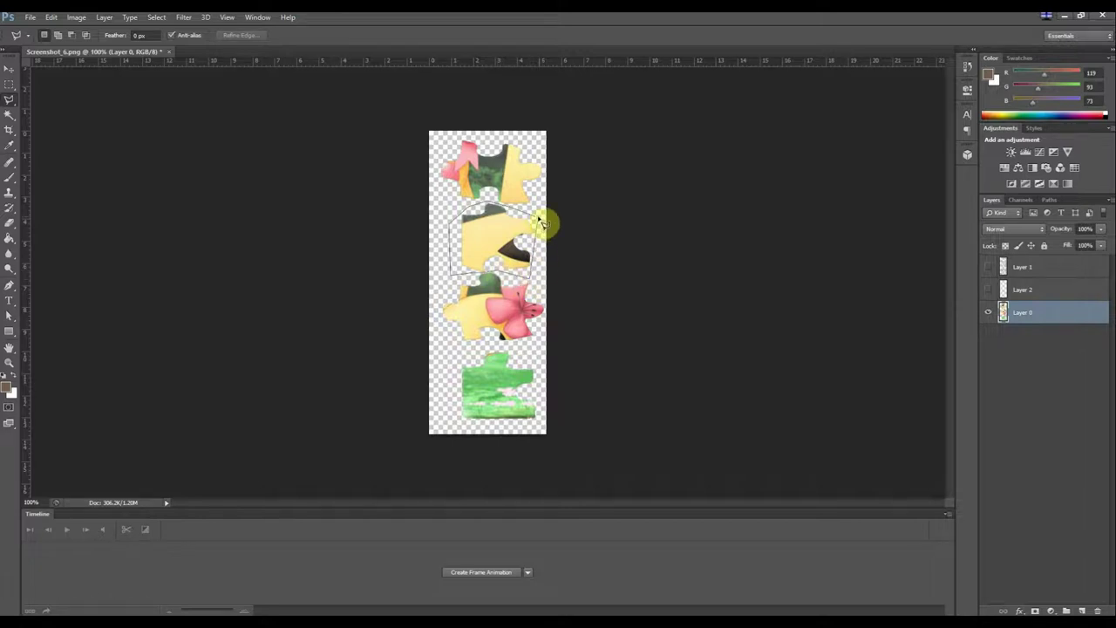
pyautogui.doubleClick(539, 224)
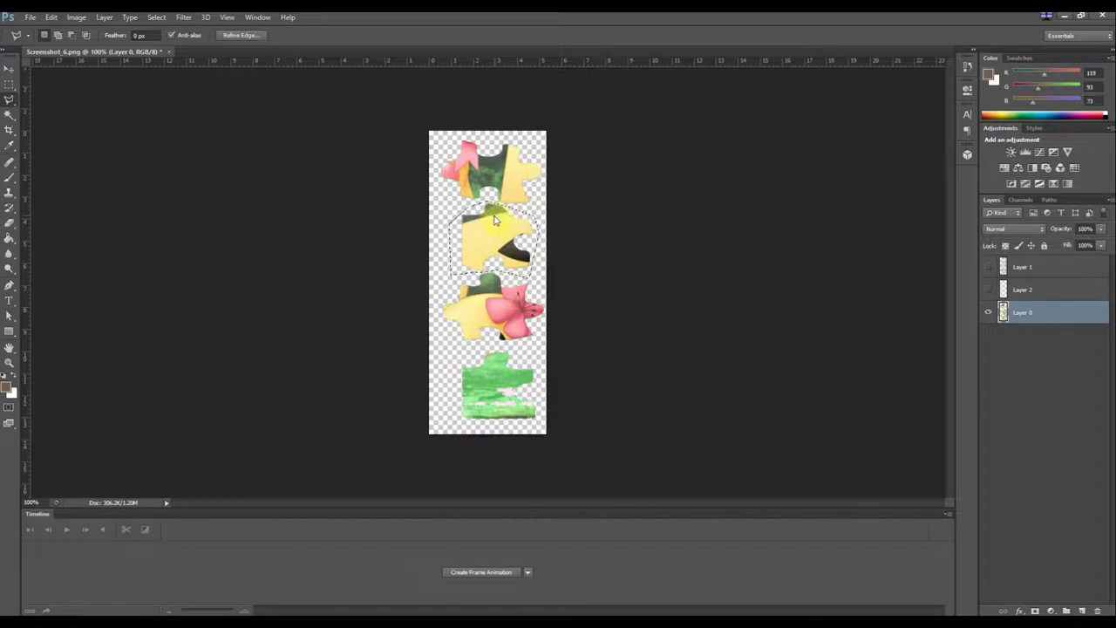
pyautogui.hotkey('ctrl', 'n')
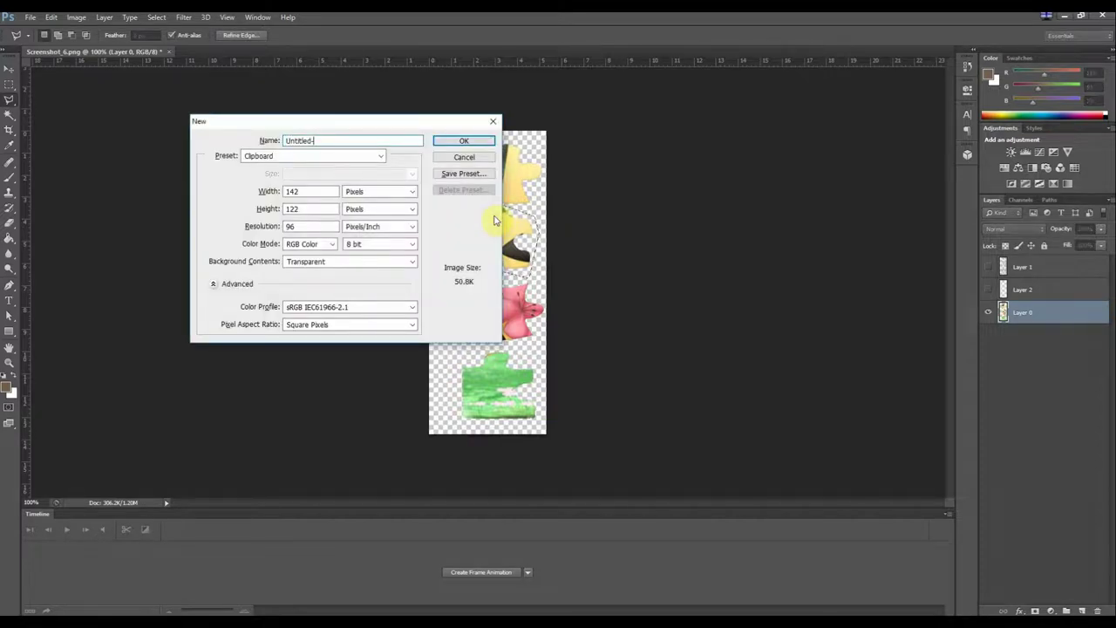
pyautogui.press('Escape')
pyautogui.hotkey('ctrl', 'v')
# Step: Save the second piece as a 142x122 transparent PNG and close its document
pyautogui.hotkey('ctrl', 'shift', 's')
pyautogui.click(593, 306)
pyautogui.click(631, 454)
pyautogui.click(771, 293)
pyautogui.click(593, 203)
pyautogui.click(305, 53)
pyautogui.click(558, 244)
# Step: Outline the pink bow piece with the Polygonal Lasso and paste it into a new transparent document
pyautogui.click(439, 296)
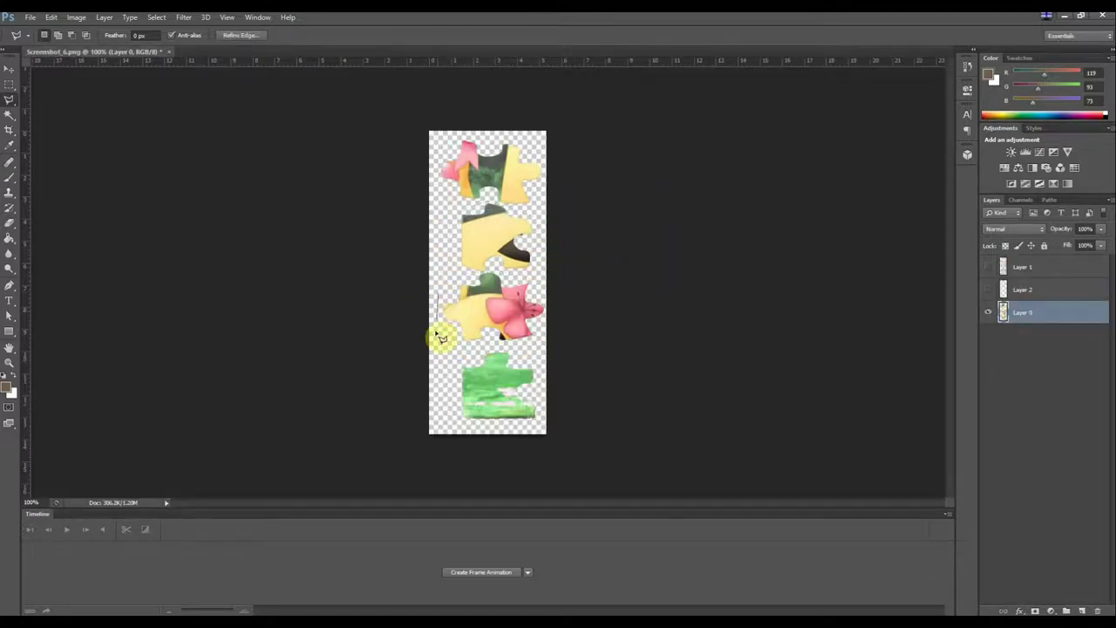
pyautogui.click(465, 345)
pyautogui.click(546, 345)
pyautogui.click(588, 302)
pyautogui.click(559, 272)
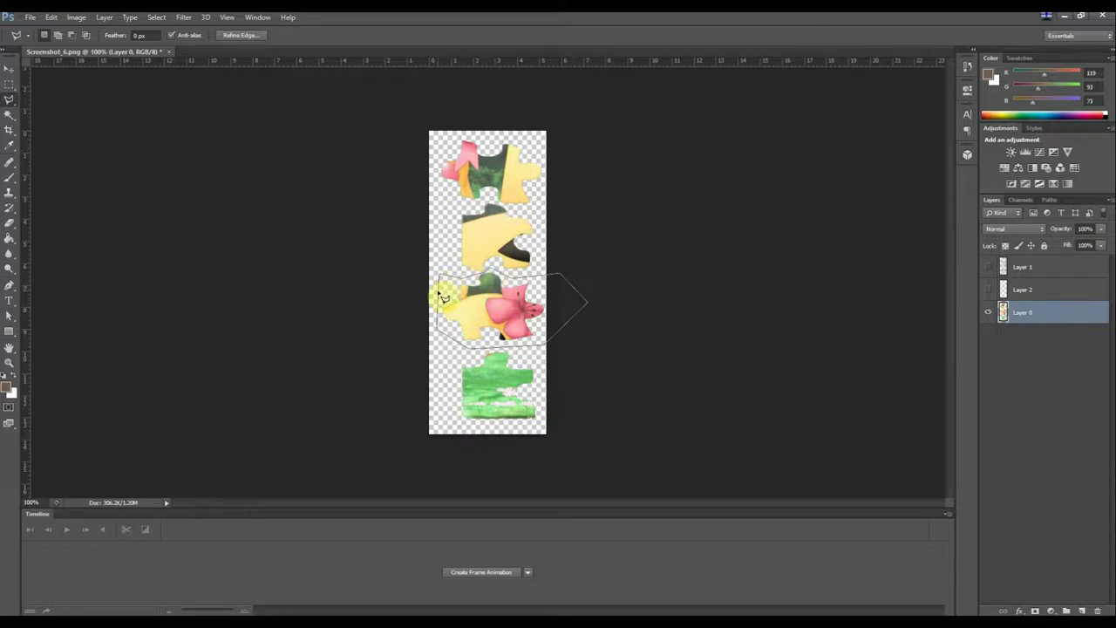
pyautogui.click(443, 298)
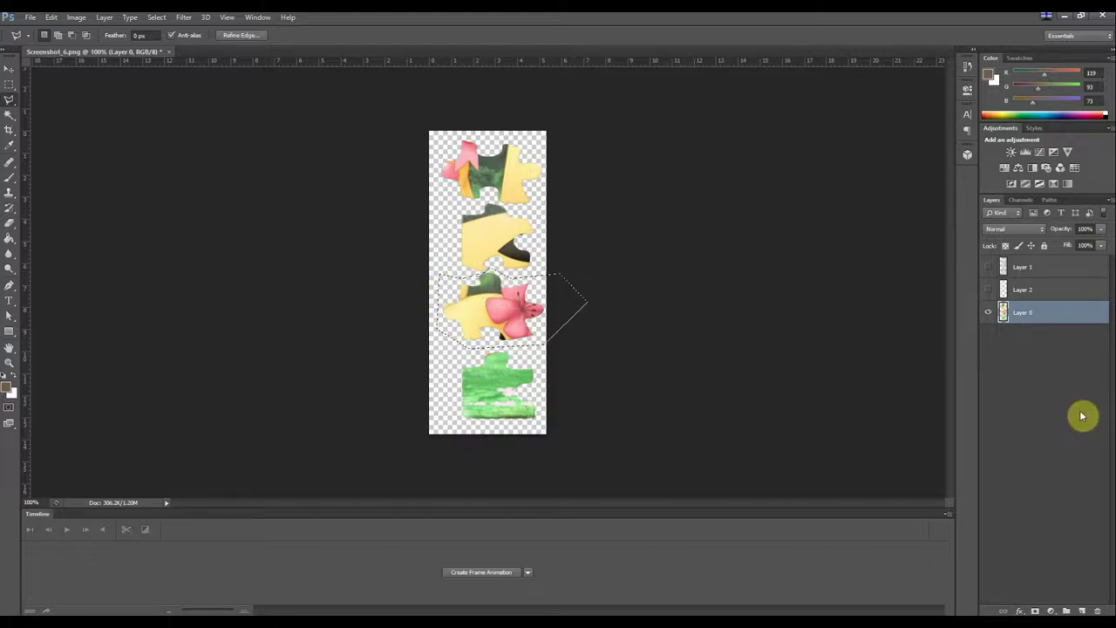
pyautogui.hotkey('ctrl', 'n')
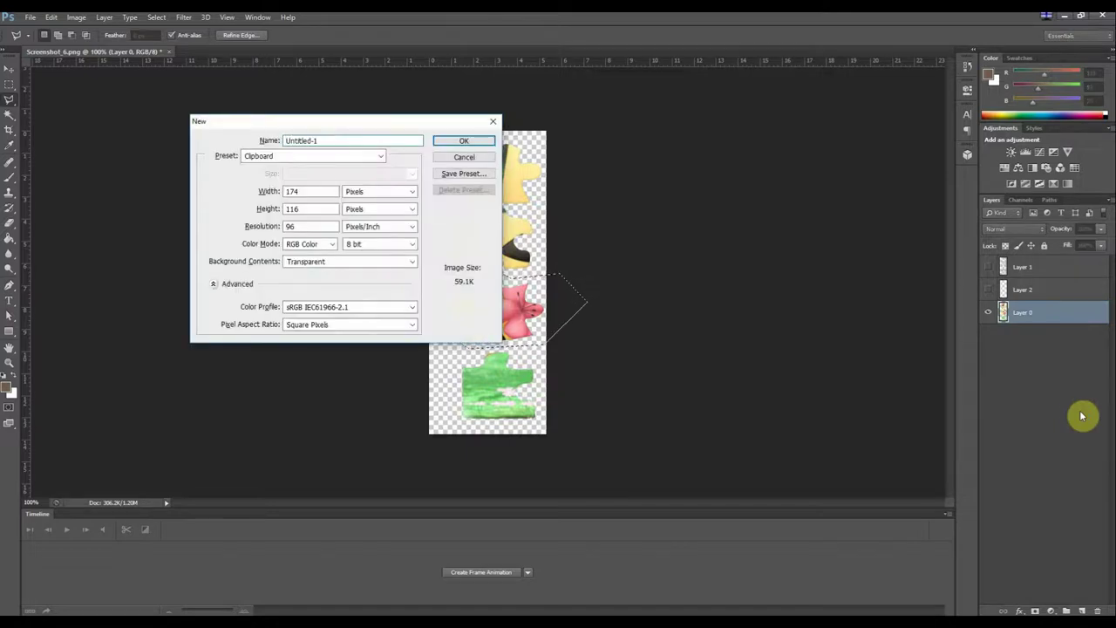
pyautogui.press('Return')
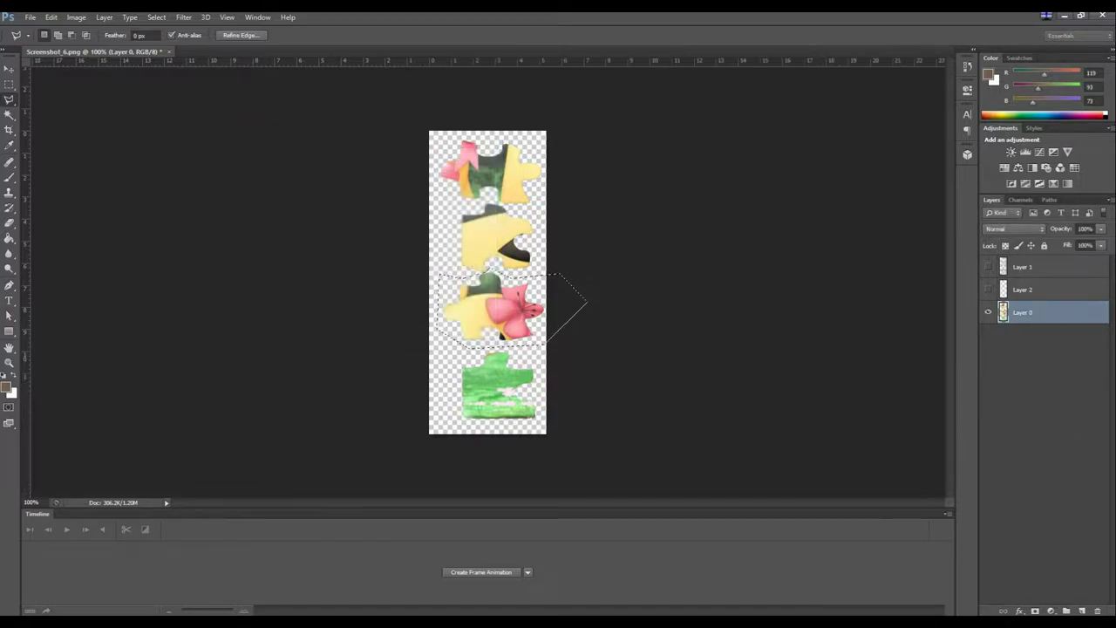
pyautogui.hotkey('ctrl', 'v')
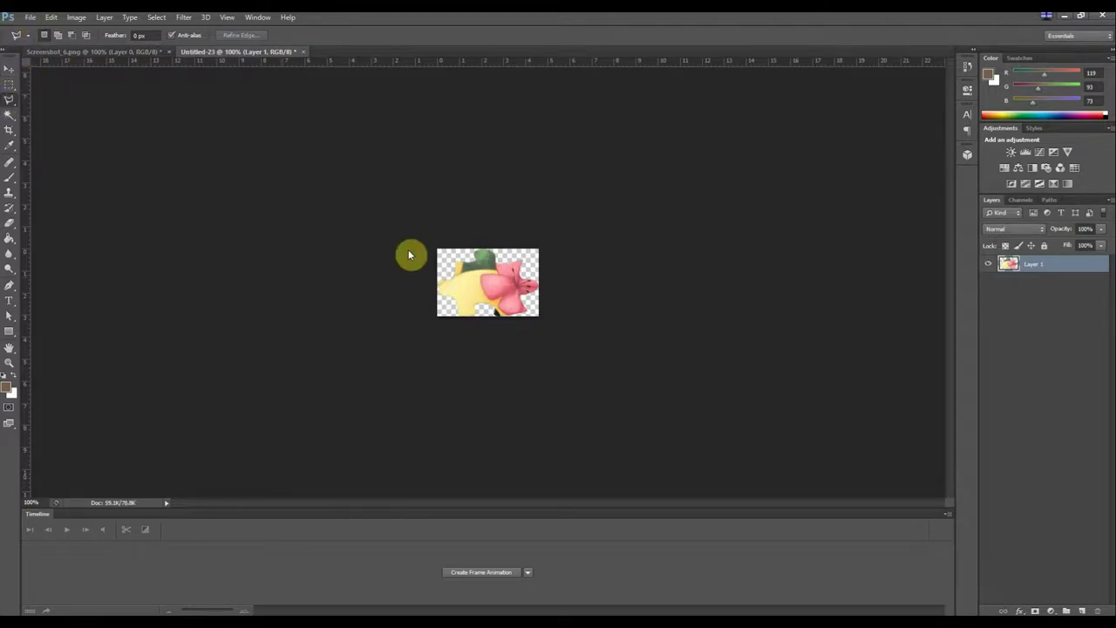
# Step: Save the bow piece as Untitled-23.png in the puzzle folder and close it without saving changes
pyautogui.hotkey('ctrl', 'shift', 's')
pyautogui.click(649, 307)
pyautogui.click(624, 451)
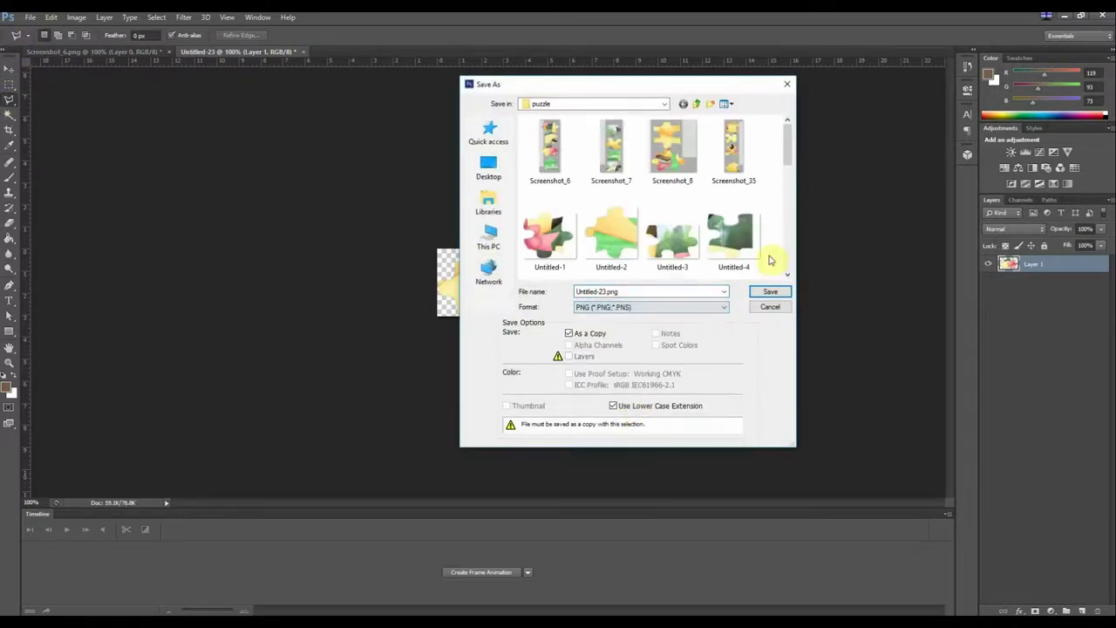
pyautogui.click(770, 291)
pyautogui.click(578, 207)
pyautogui.click(303, 52)
pyautogui.click(560, 242)
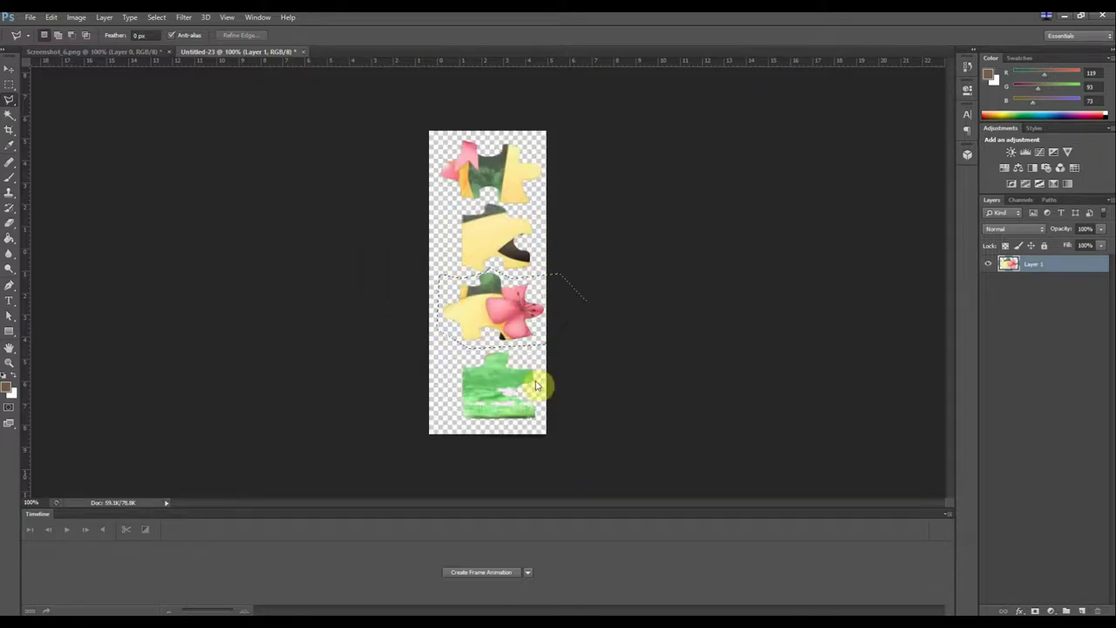
# Step: Box-select the green bottom piece with the Rectangular Marquee and paste it into a new document
pyautogui.click(9, 84)
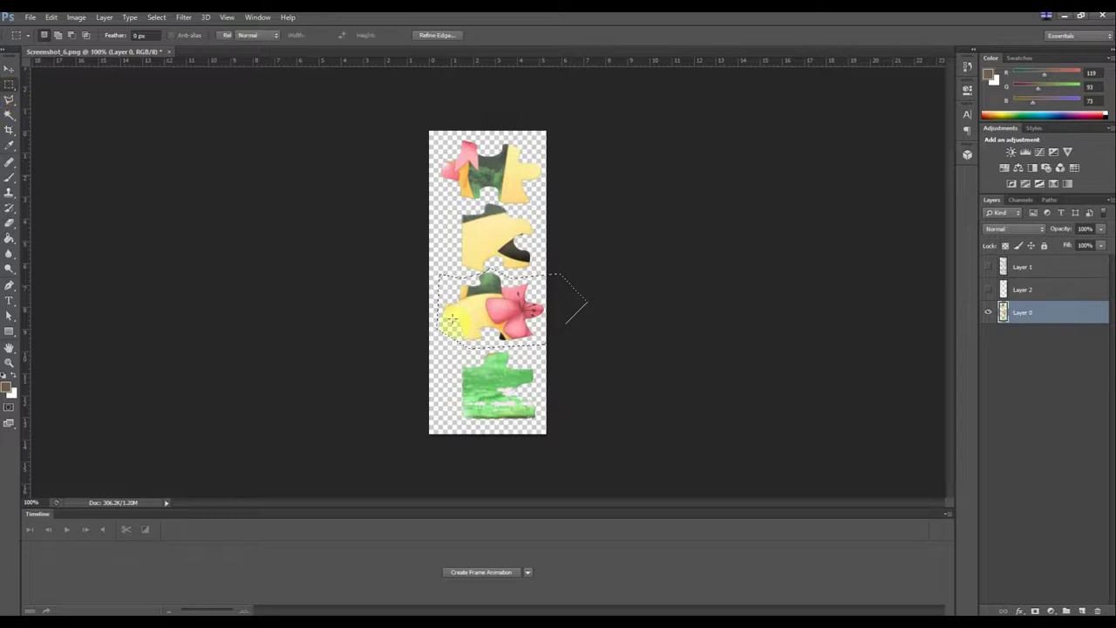
pyautogui.moveTo(450, 352); pyautogui.dragTo(575, 439)
pyautogui.click(445, 348)
pyautogui.moveTo(444, 348); pyautogui.dragTo(679, 462)
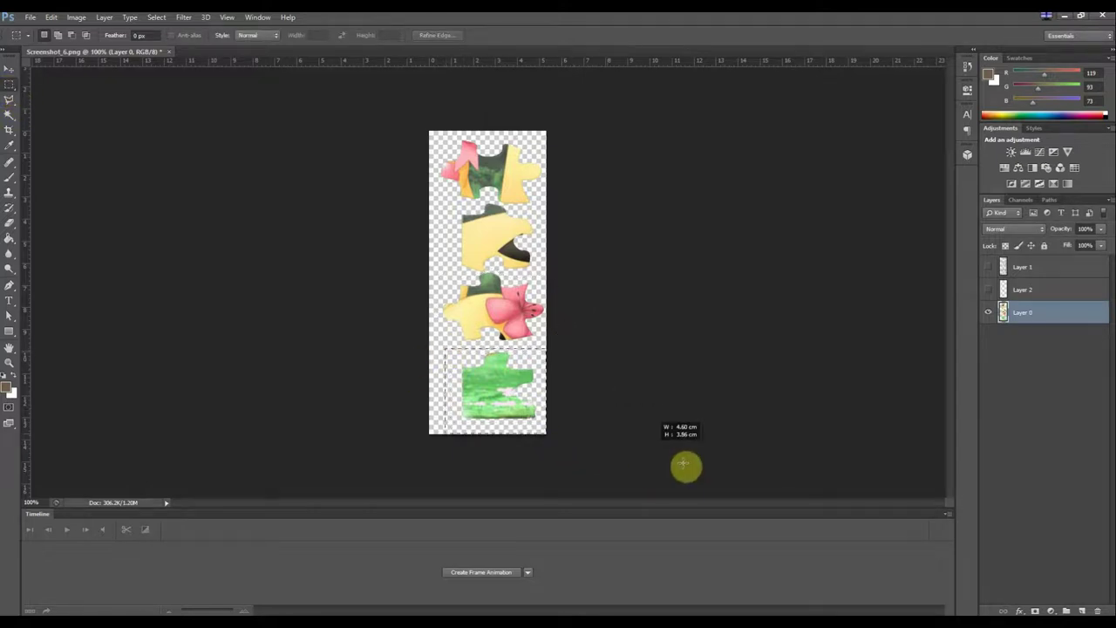
pyautogui.hotkey('ctrl', 'n')
pyautogui.press('Escape')
pyautogui.hotkey('ctrl', 'v')
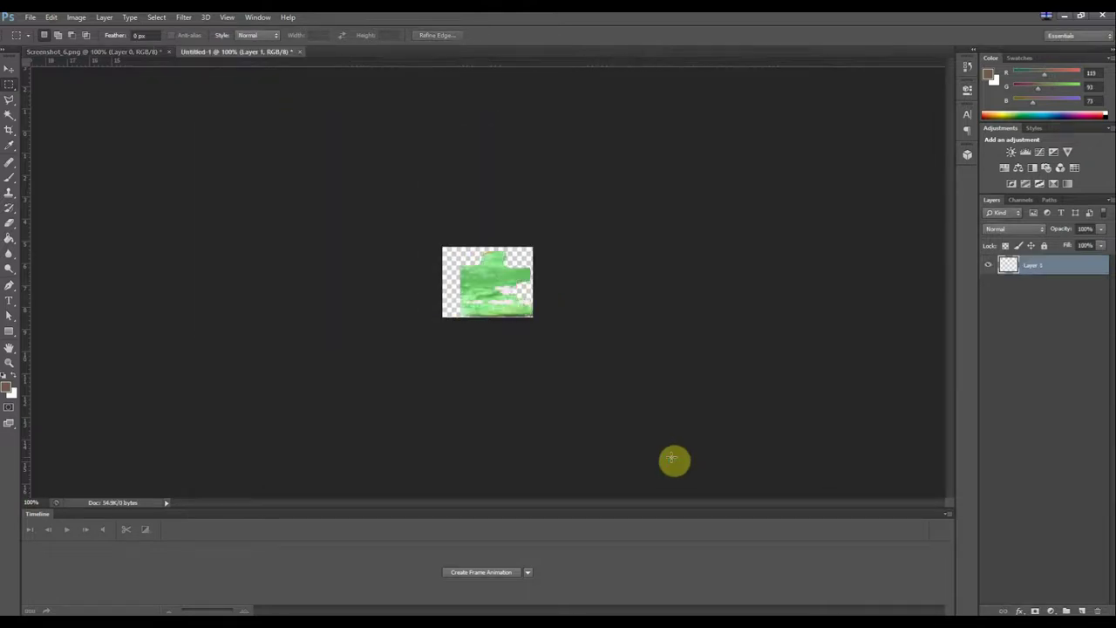
# Step: Crop the new green-piece document tightly around the piece
pyautogui.click(29, 18)
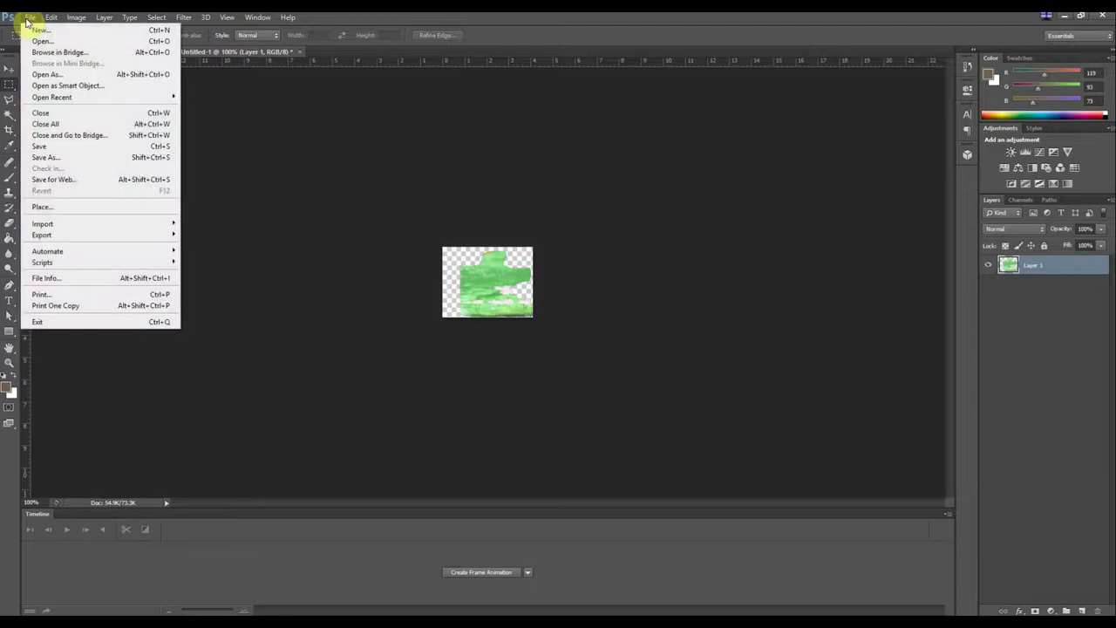
pyautogui.click(384, 125)
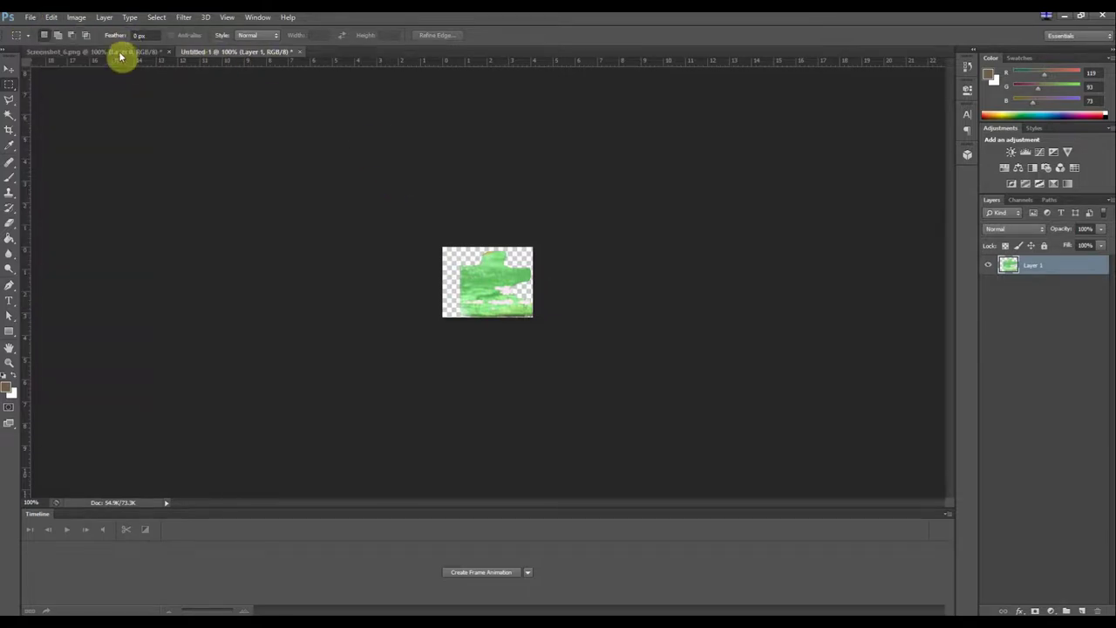
pyautogui.click(119, 54)
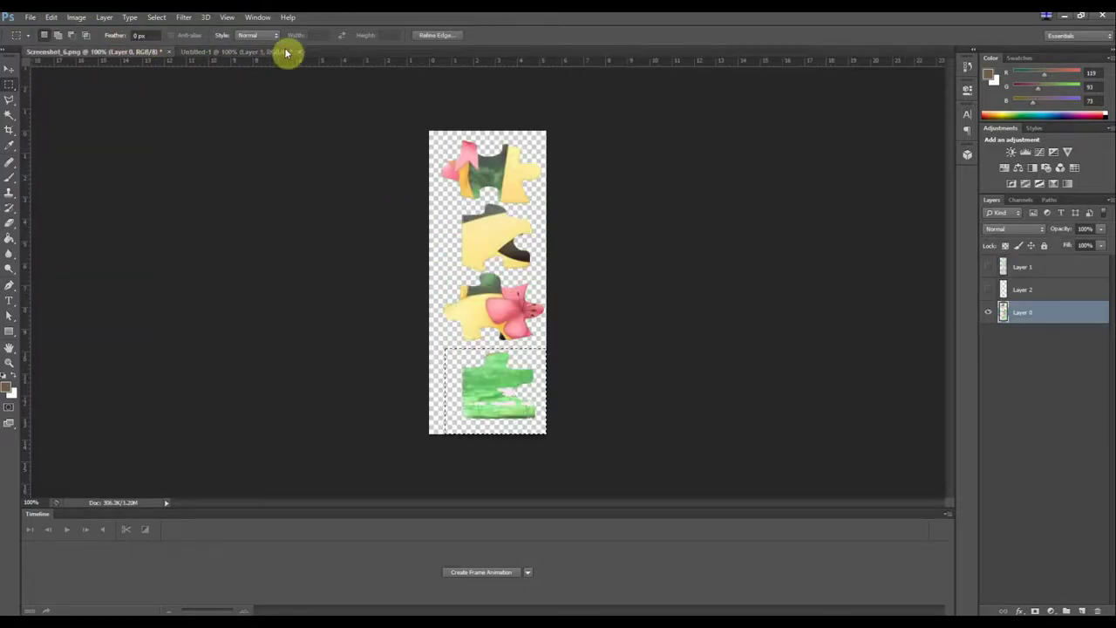
pyautogui.hotkey('ctrl', 'Tab')
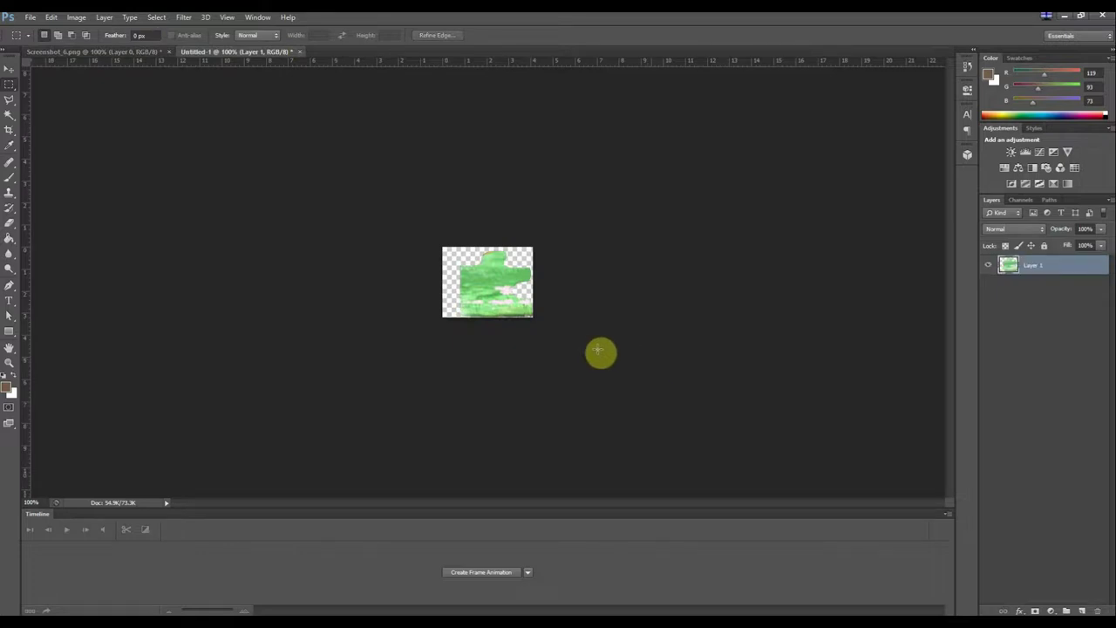
pyautogui.click(10, 130)
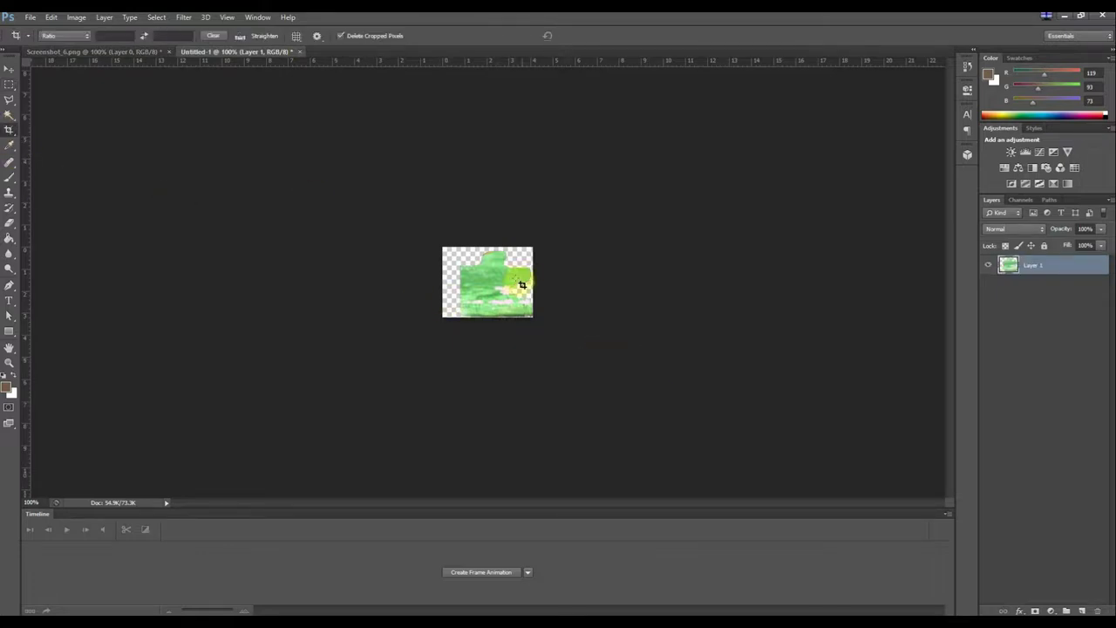
pyautogui.moveTo(445, 284); pyautogui.dragTo(438, 285)
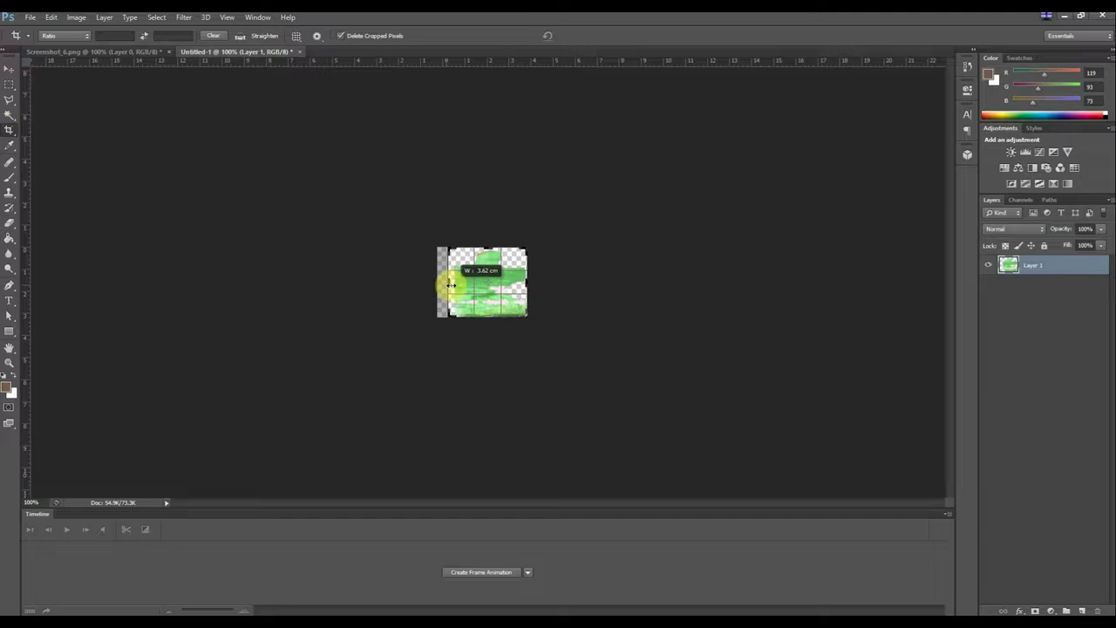
pyautogui.click(584, 36)
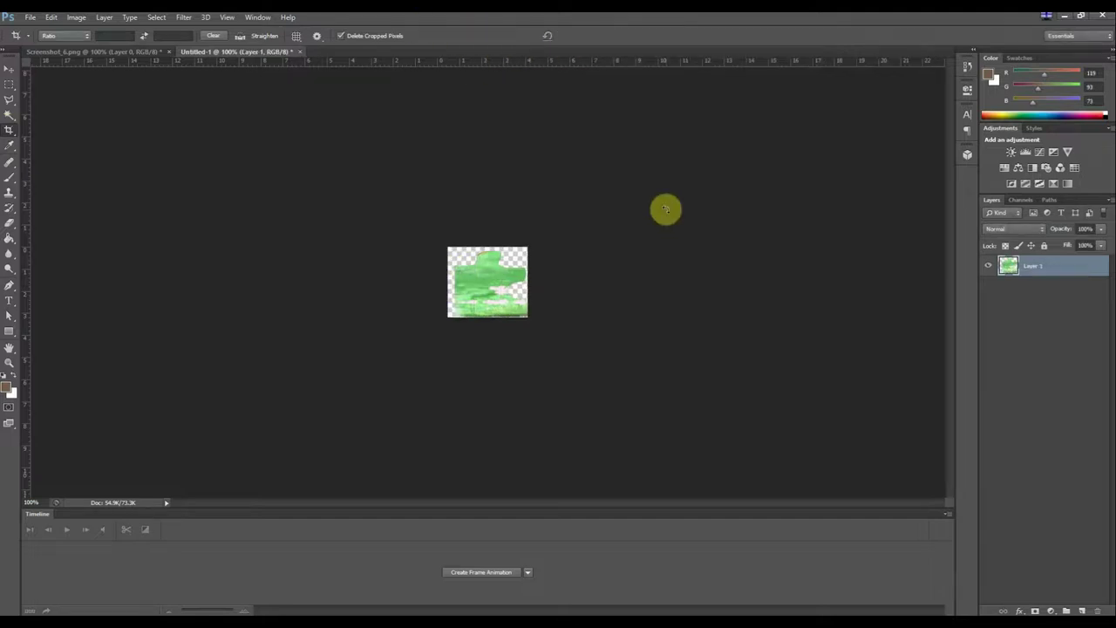
# Step: Save the green piece as Untitled-24.png in the puzzle folder and close its document
pyautogui.click(30, 17)
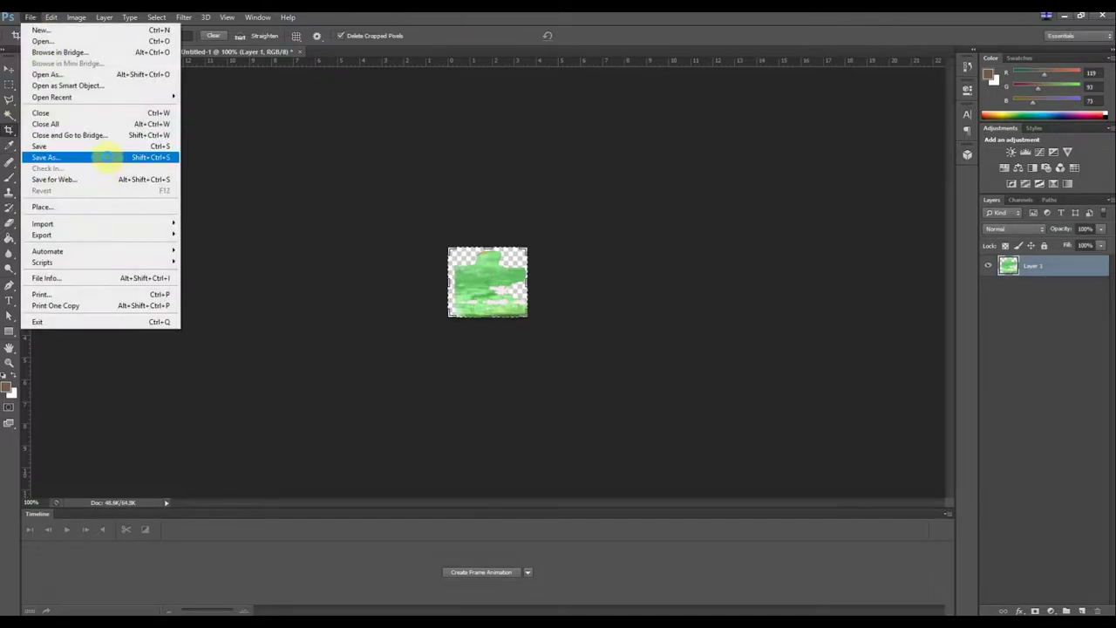
pyautogui.click(53, 155)
pyautogui.press('BackSpace')
pyautogui.write('24')
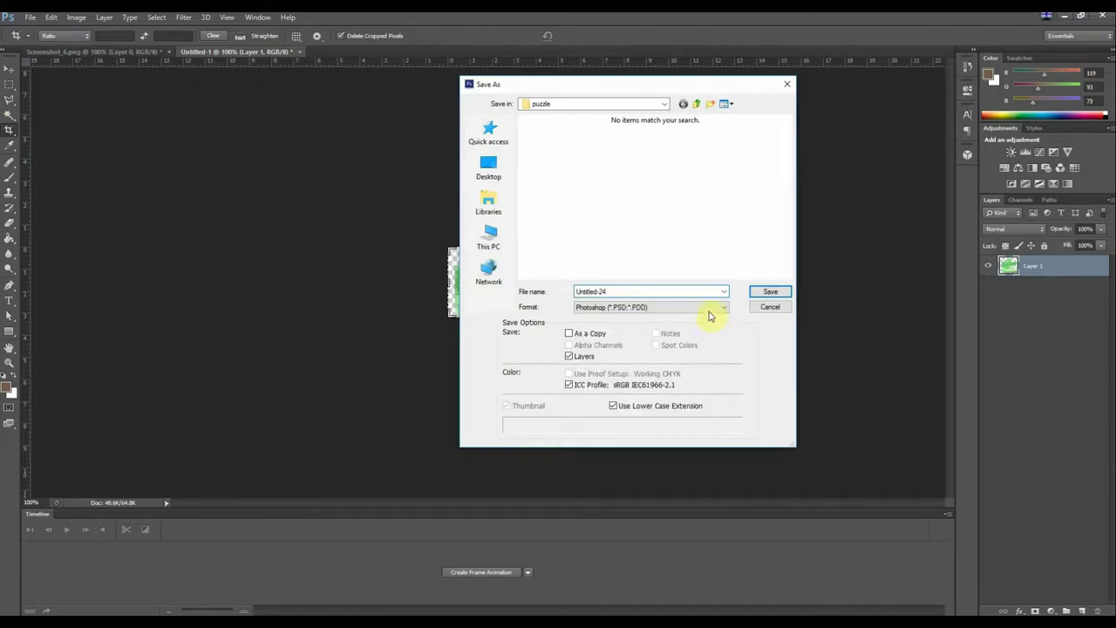
pyautogui.click(713, 311)
pyautogui.click(626, 447)
pyautogui.click(769, 293)
pyautogui.click(610, 206)
pyautogui.click(299, 52)
pyautogui.press('Escape')
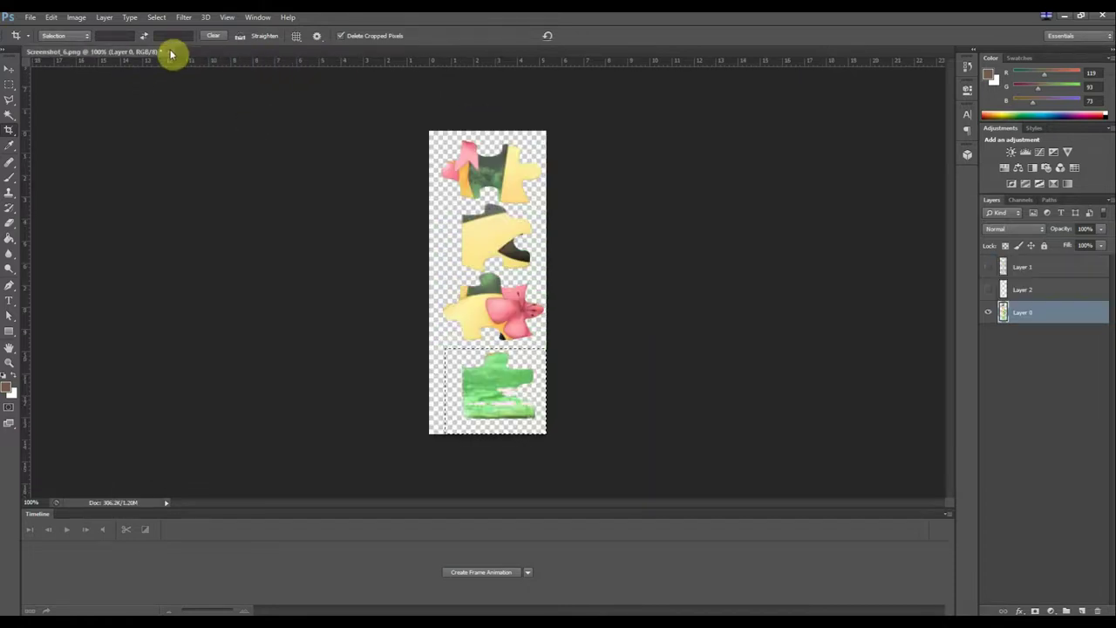
# Step: Close Screenshot_6 unsaved, open Screenshot_7 from the puzzle folder, and Magic Wand its grey background
pyautogui.click(169, 51)
pyautogui.click(576, 244)
pyautogui.click(29, 16)
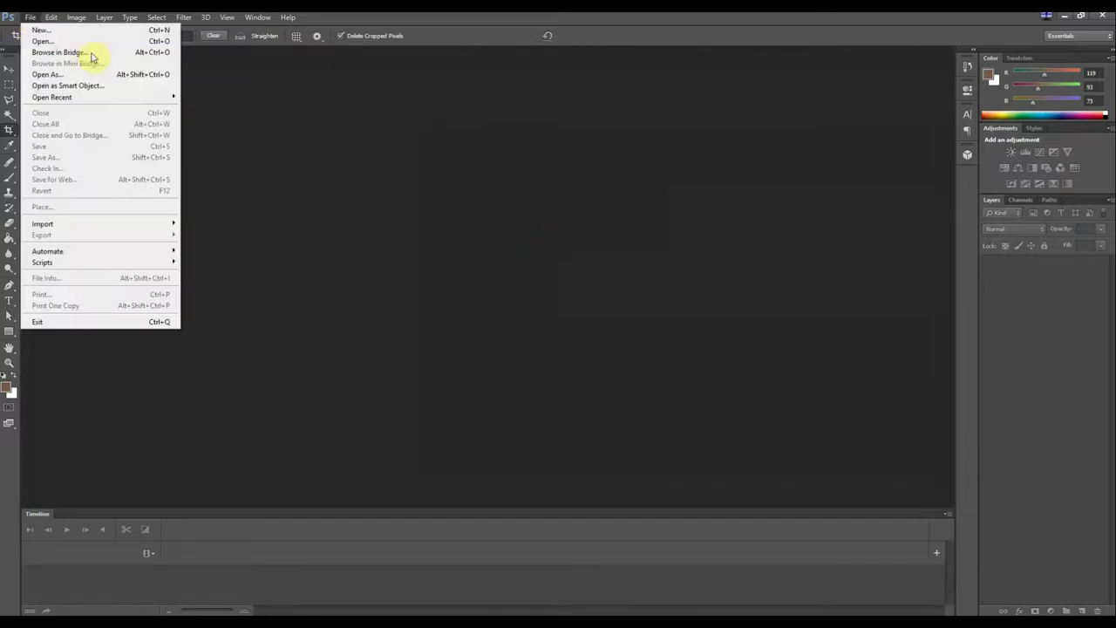
pyautogui.click(523, 163)
pyautogui.doubleClick(524, 163)
pyautogui.doubleClick(565, 193)
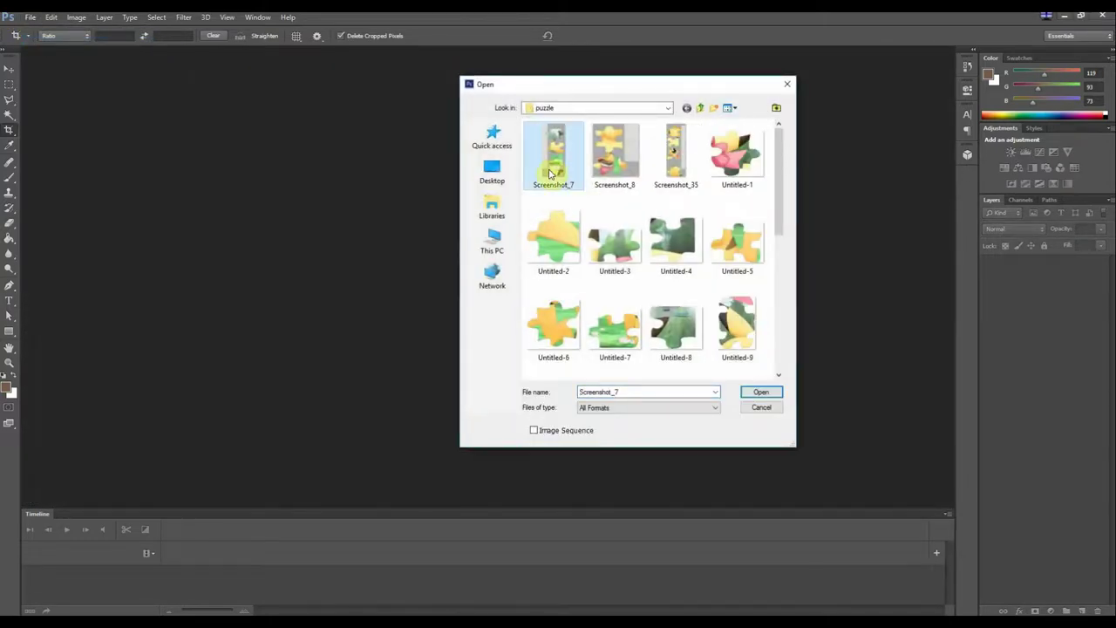
pyautogui.click(758, 394)
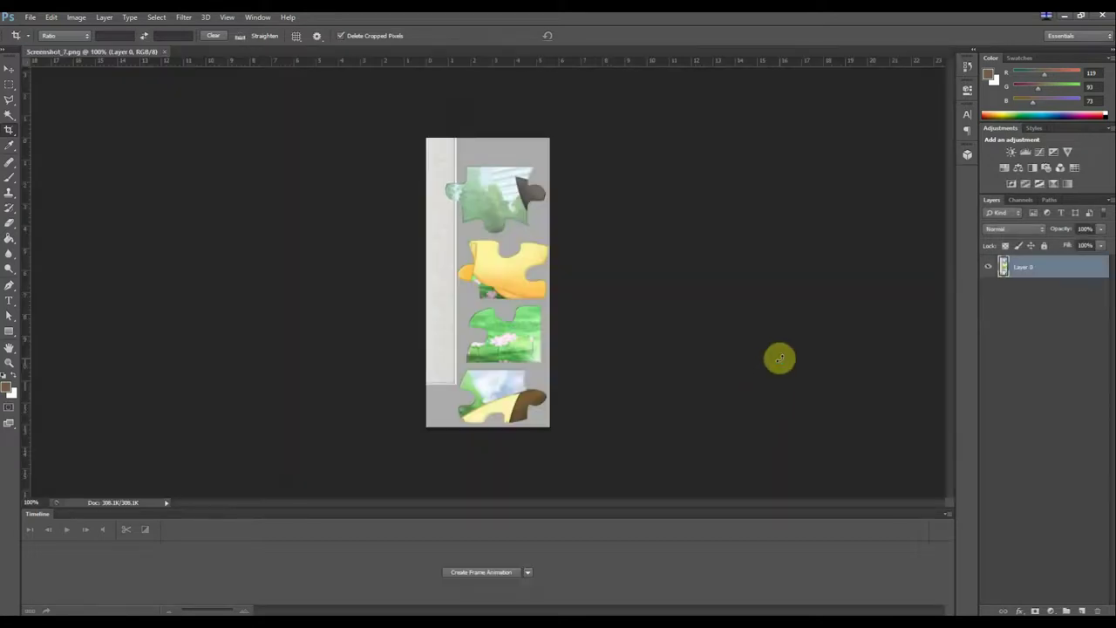
pyautogui.click(9, 113)
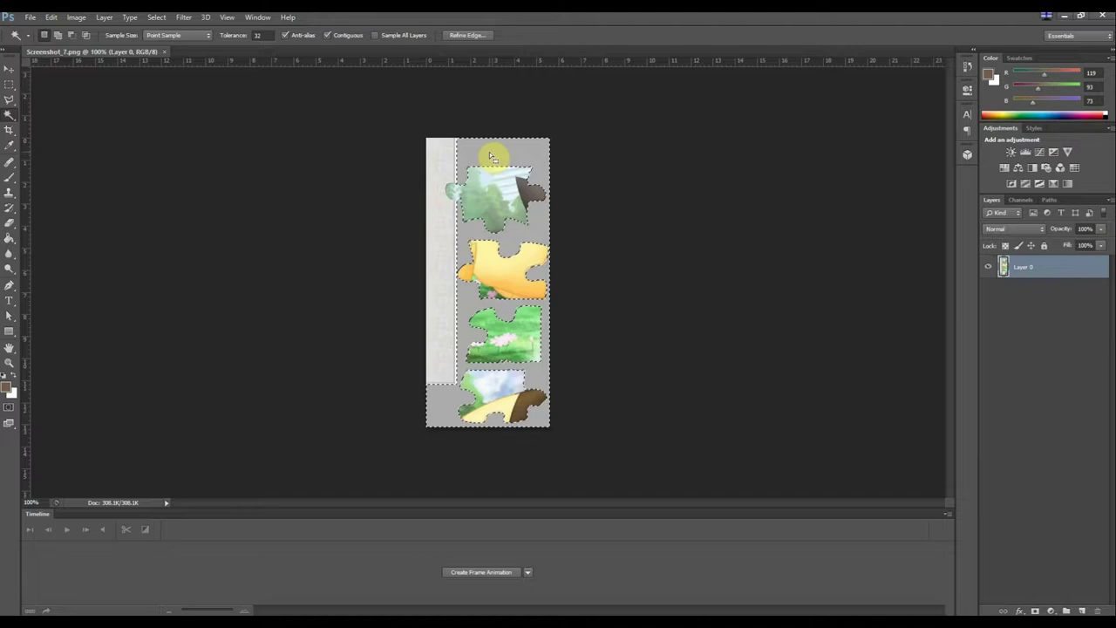
pyautogui.click(580, 372)
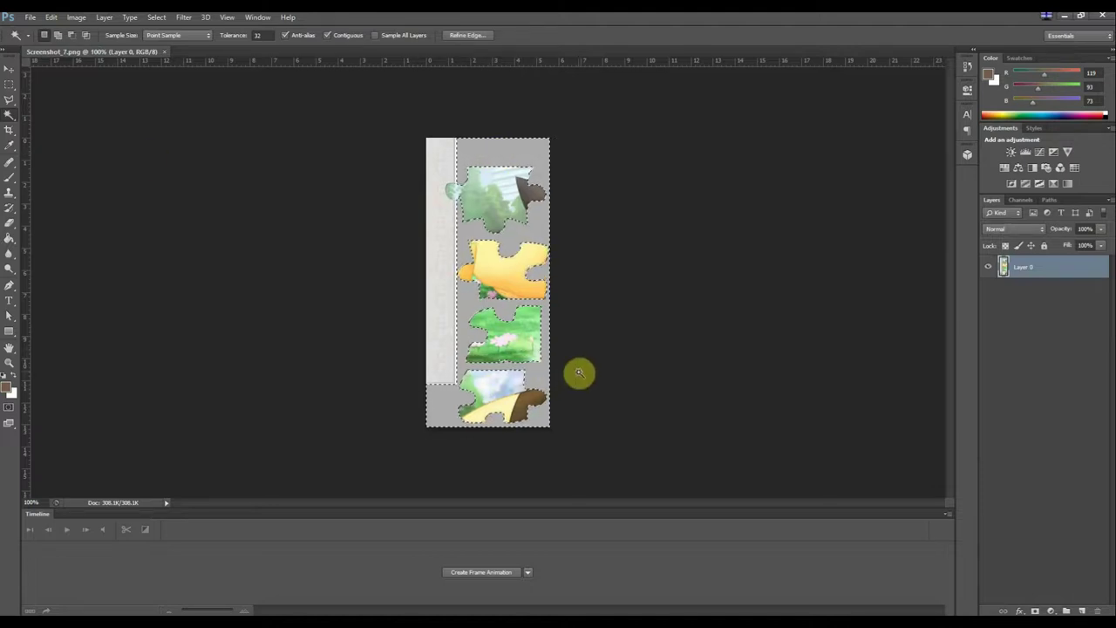
# Step: Refine the selection with the Quick Selection brush in add mode and zoom the view to 200%
pyautogui.moveTo(10, 114); pyautogui.dragTo(52, 111)
pyautogui.click(77, 39)
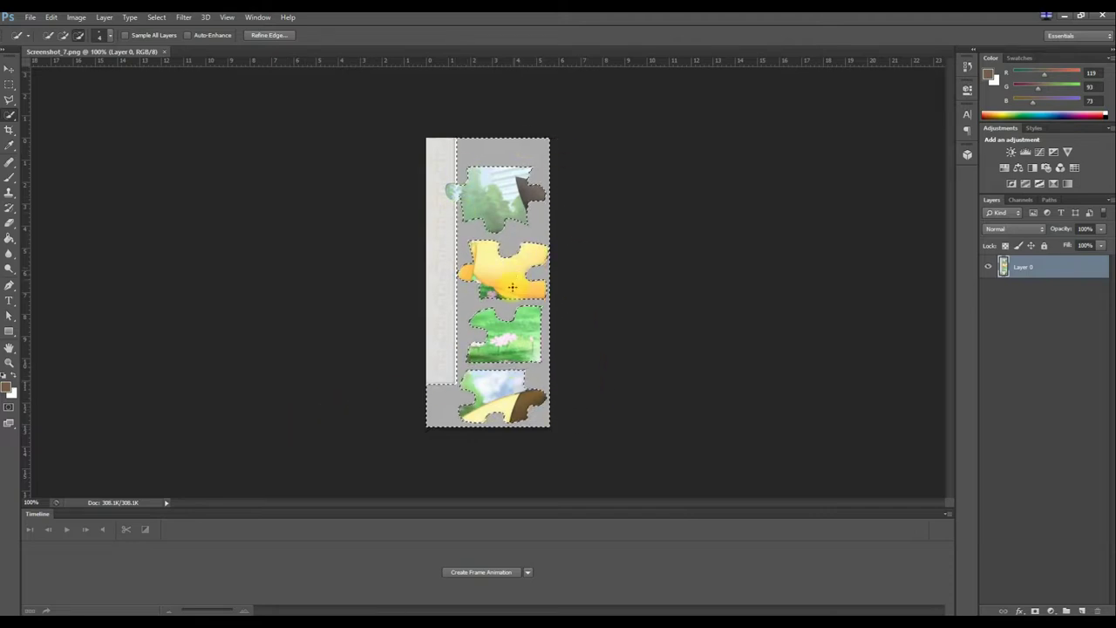
pyautogui.click(33, 503)
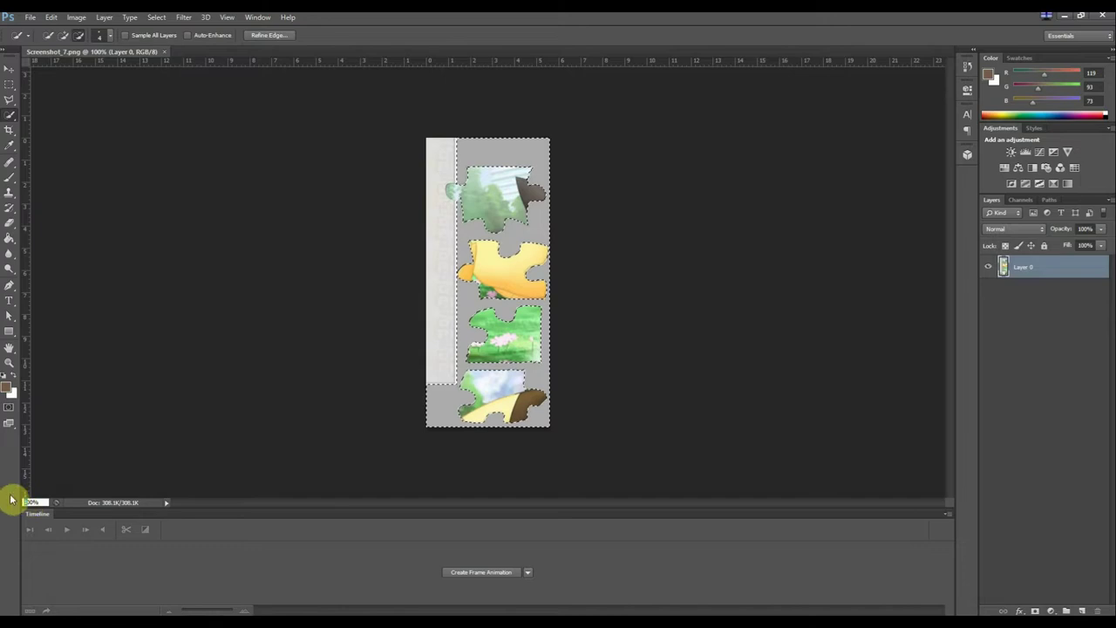
pyautogui.write('200')
pyautogui.press('Return')
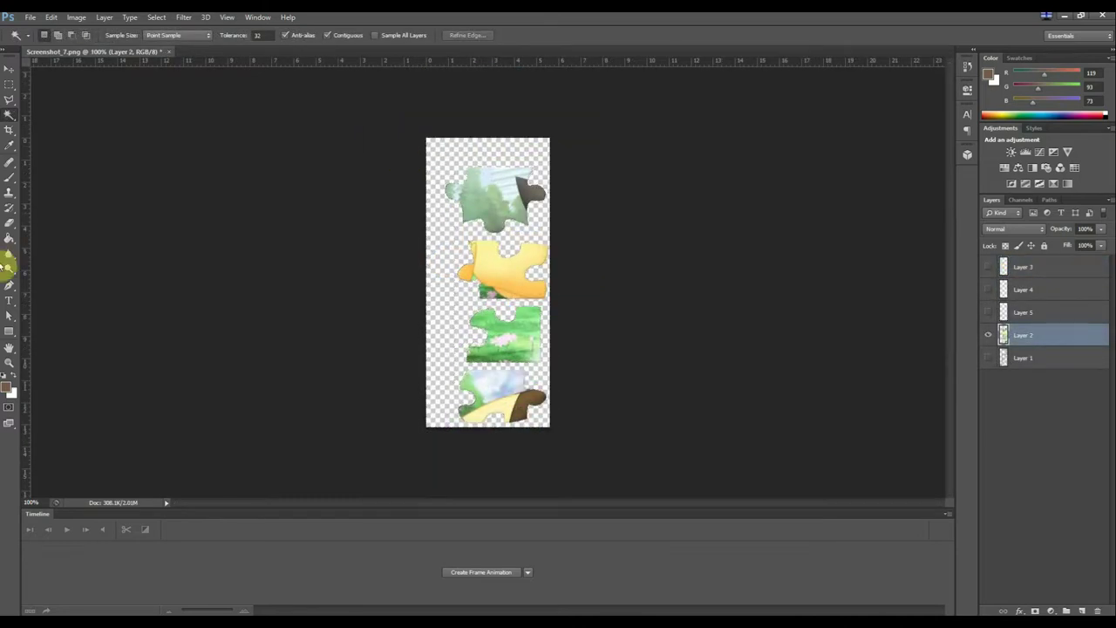
# Step: Switch to the Eraser tool to remove the stray fragment beside the yellow piece
pyautogui.click(9, 223)
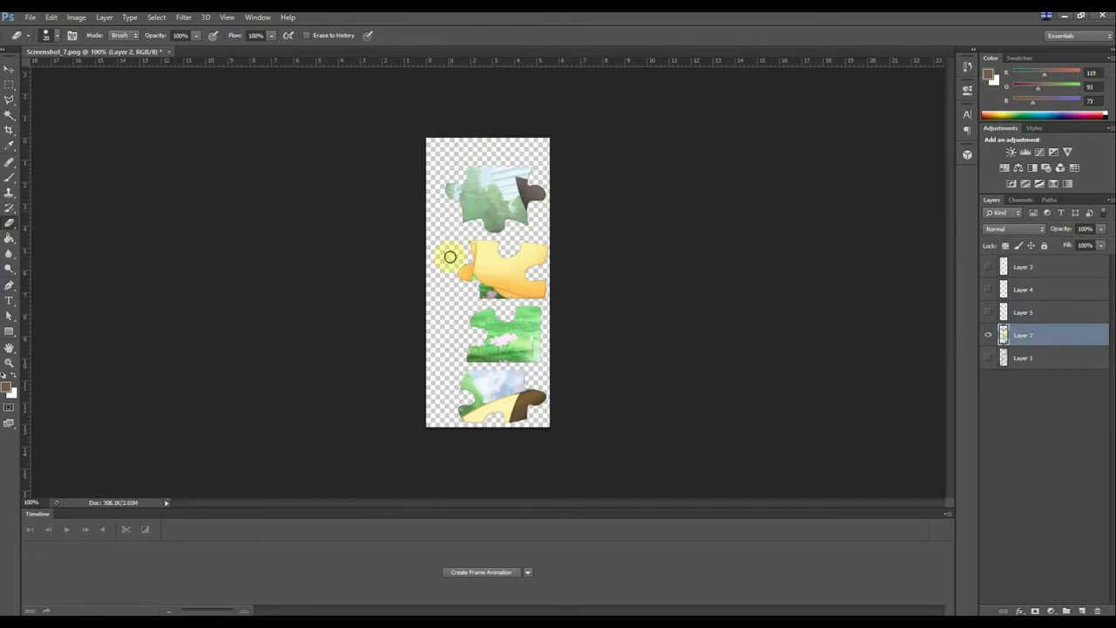